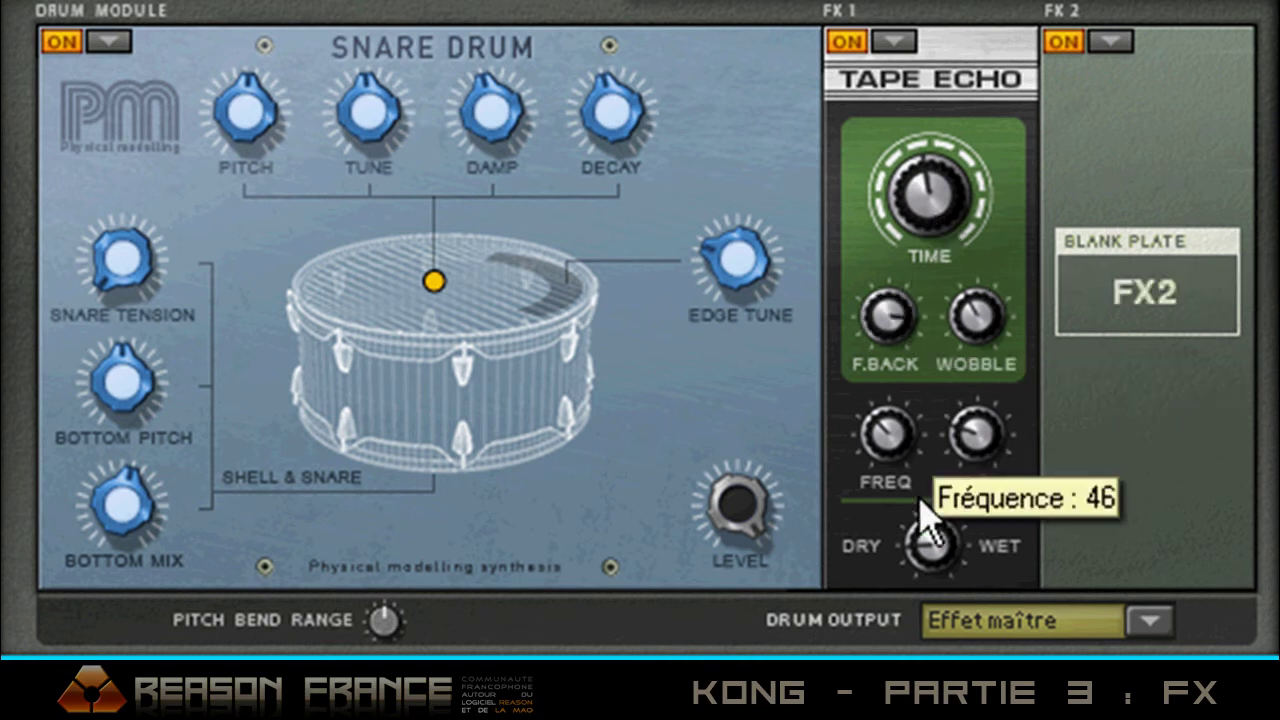
- Sweep the Tape Echo's Time between about 18 and 97 and raise its Dry/Wet mix
left_click_drag(933, 203, 963, 440)
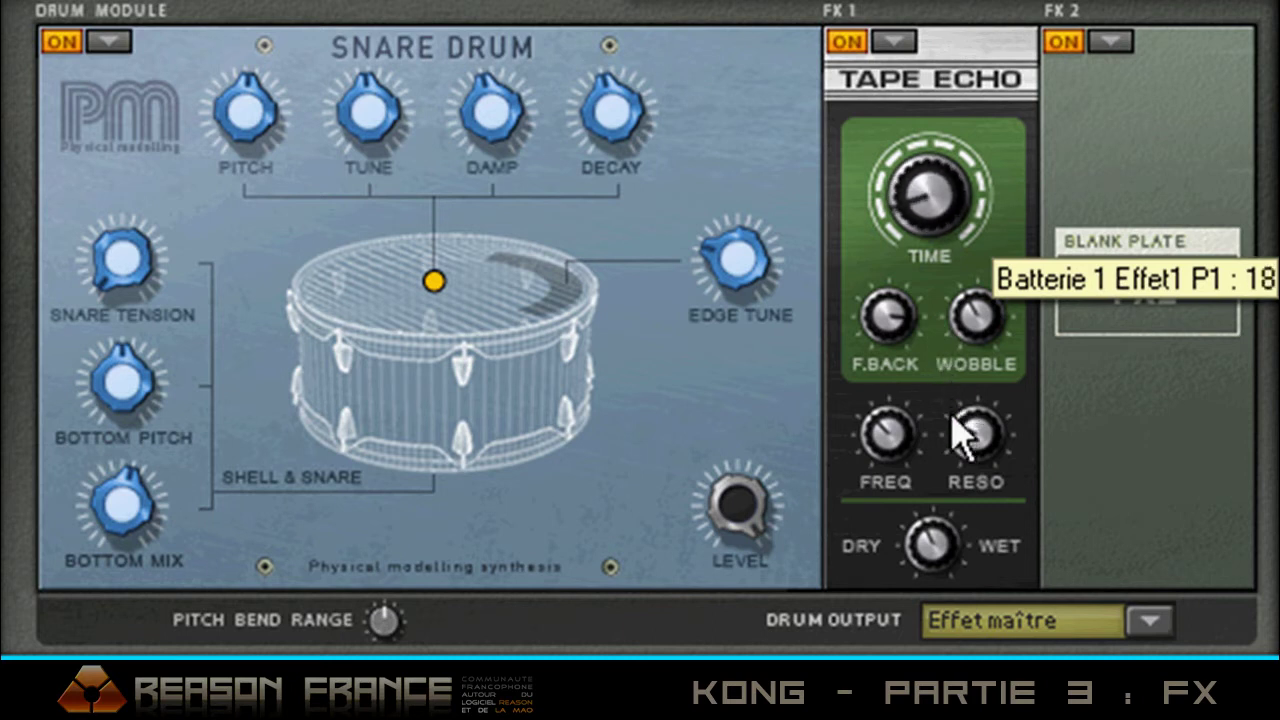
left_click_drag(958, 212, 931, 183)
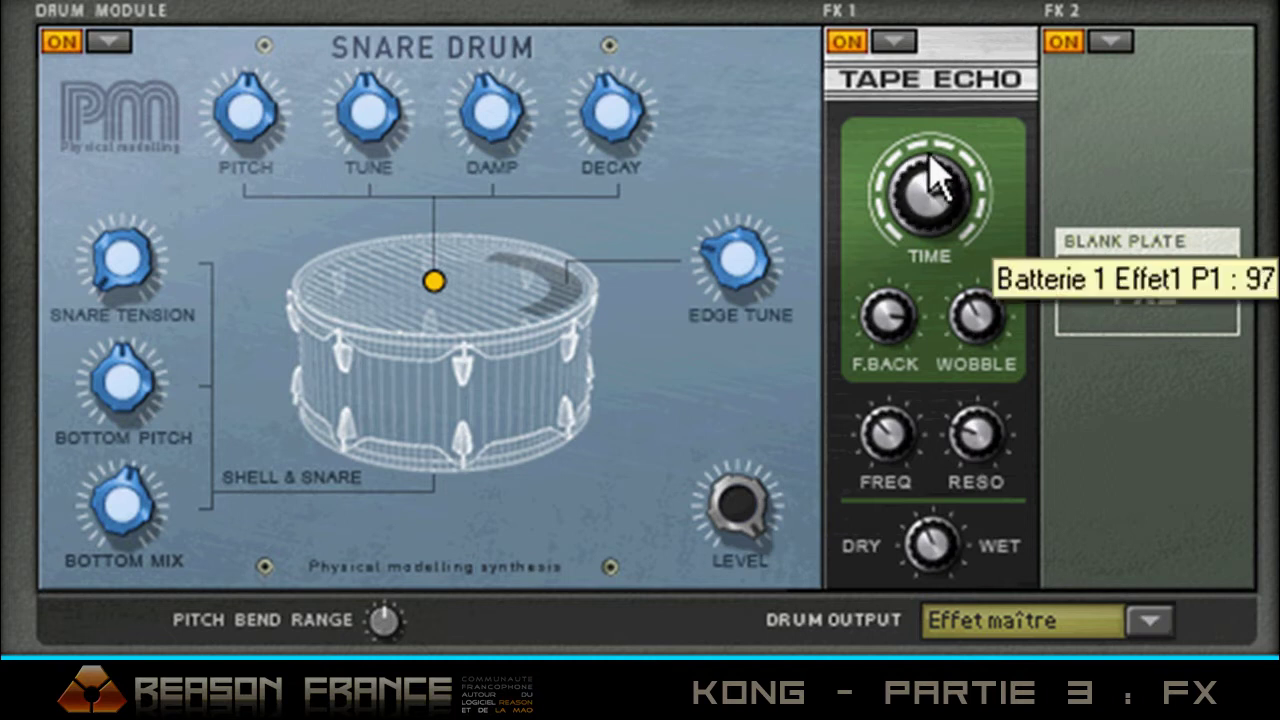
left_click_drag(942, 315, 946, 328)
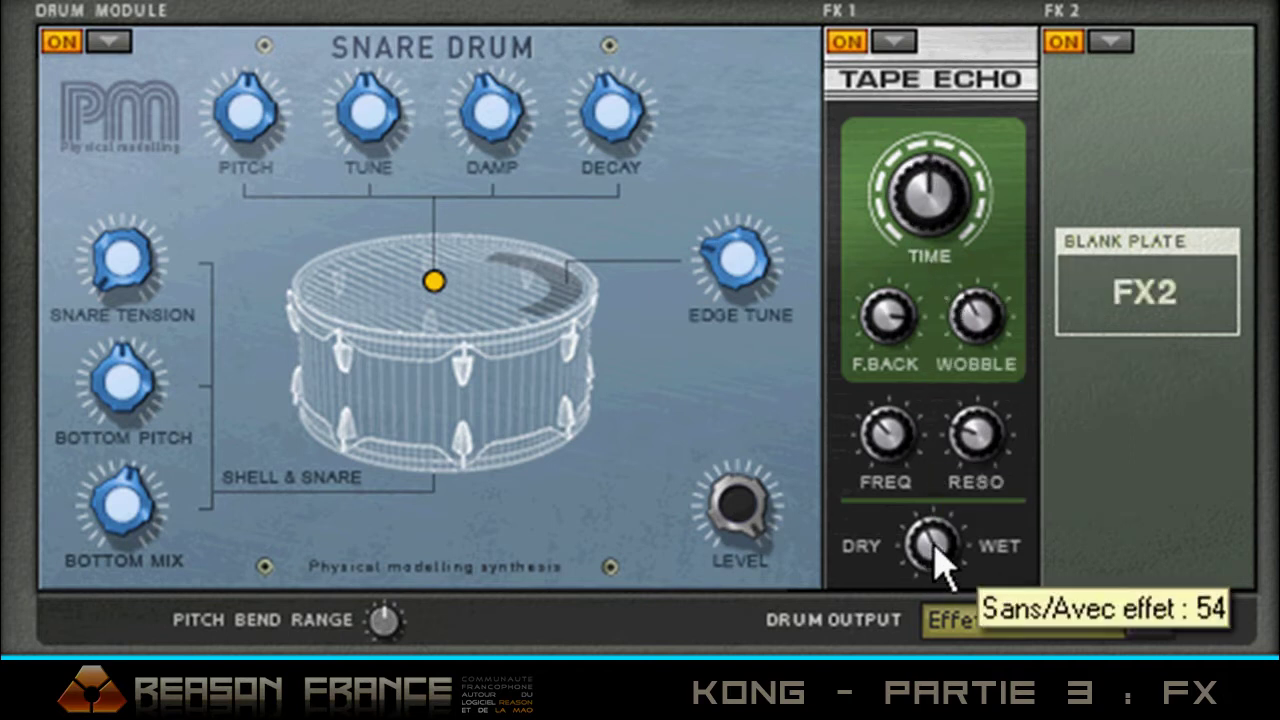
left_click_drag(945, 190, 966, 160)
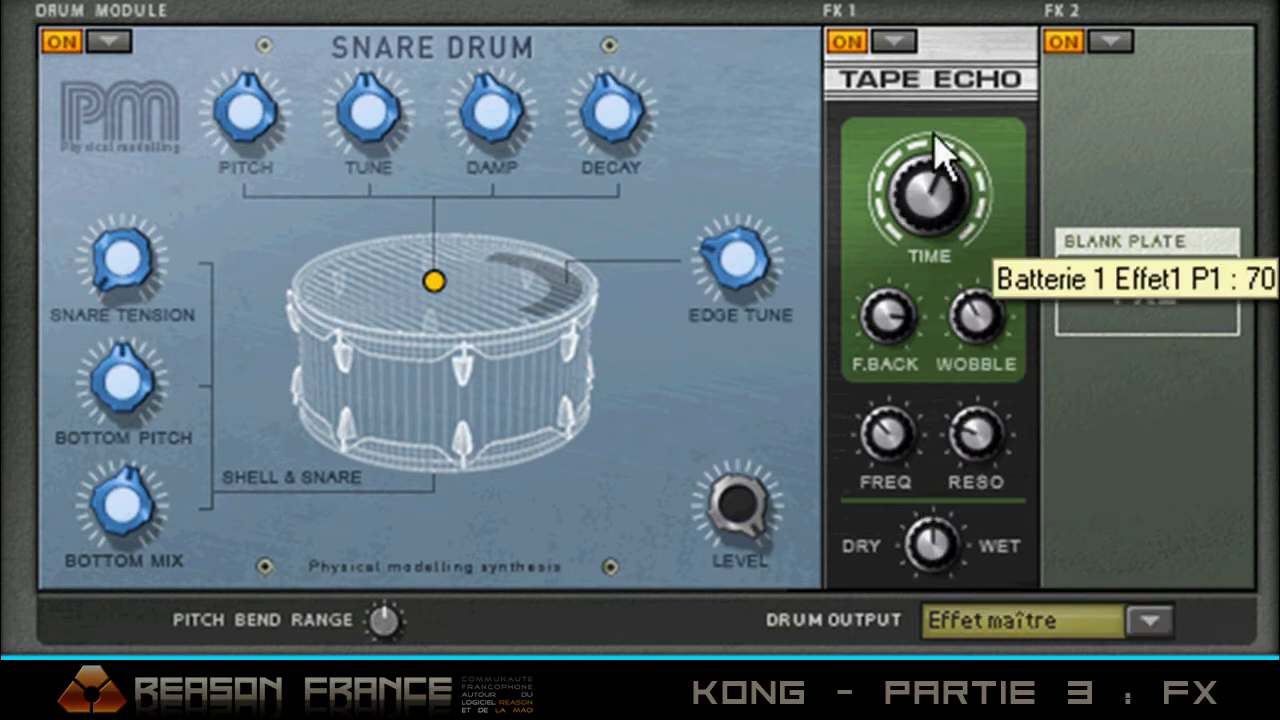
- Shorten the Tape Echo's Time, raise its feedback and adjust its Wobble amount
mouse_move(940, 300)
left_mouse_down()
mouse_move(945, 345)
mouse_move(962, 296)
mouse_move(934, 374)
mouse_move(940, 512)
mouse_move(928, 316)
left_mouse_up()
left_click_drag(913, 127, 1003, 334)
left_click_drag(948, 200, 910, 245)
left_click_drag(977, 316, 1006, 140)
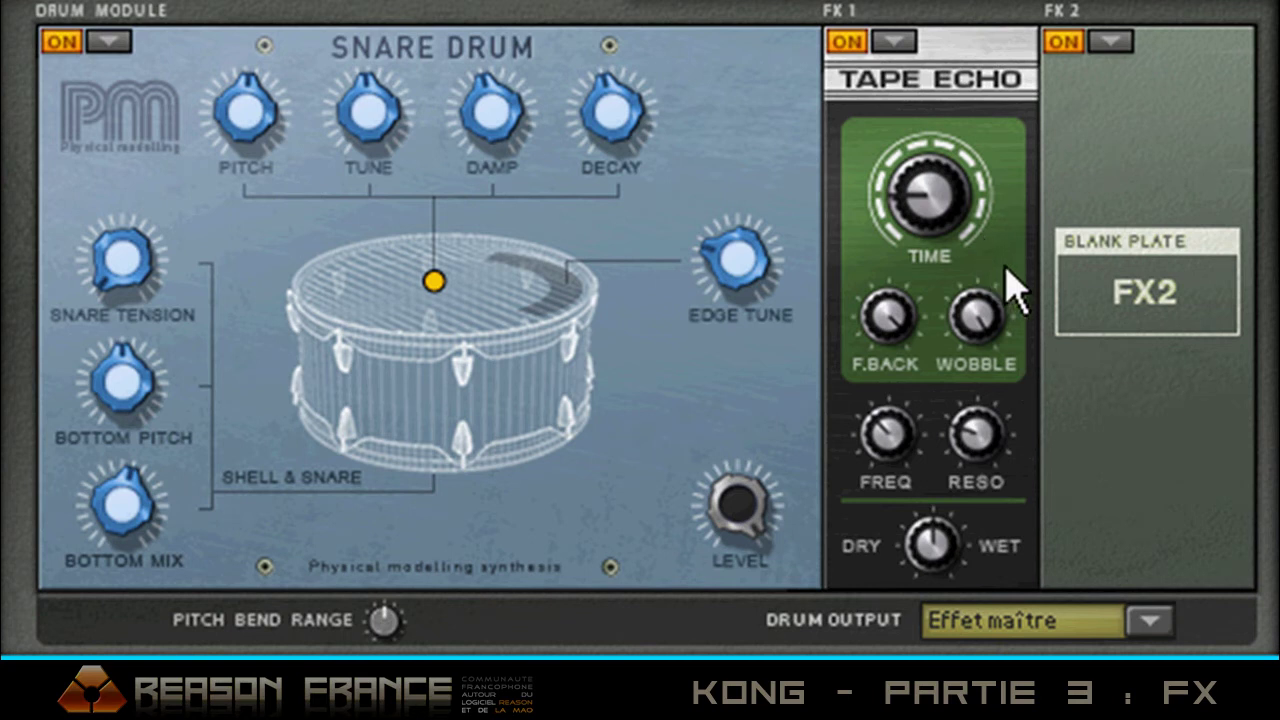
mouse_move(1000, 322)
left_click_drag(980, 340, 948, 392)
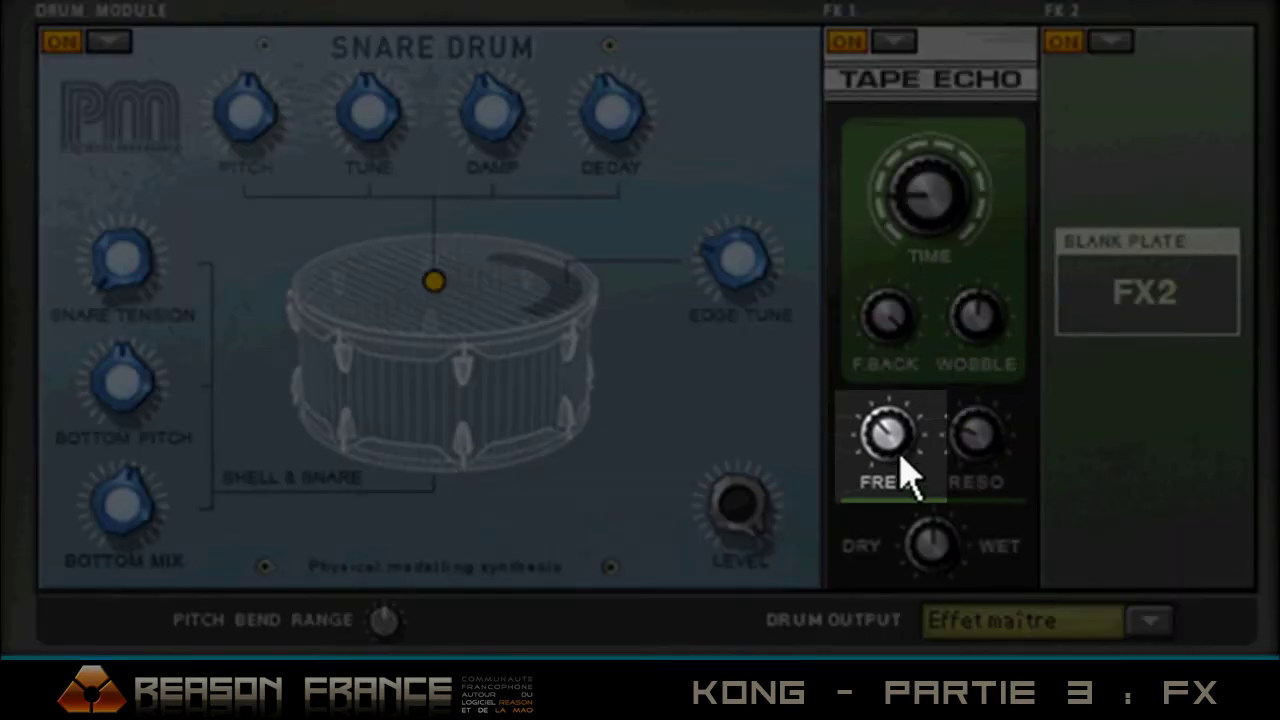
- Set the Tape Echo's Wobble to 0 and sweep its filter frequency from about 4 up to a high value
mouse_move(918, 455)
left_click_drag(914, 442, 905, 380)
left_click_drag(917, 434, 945, 712)
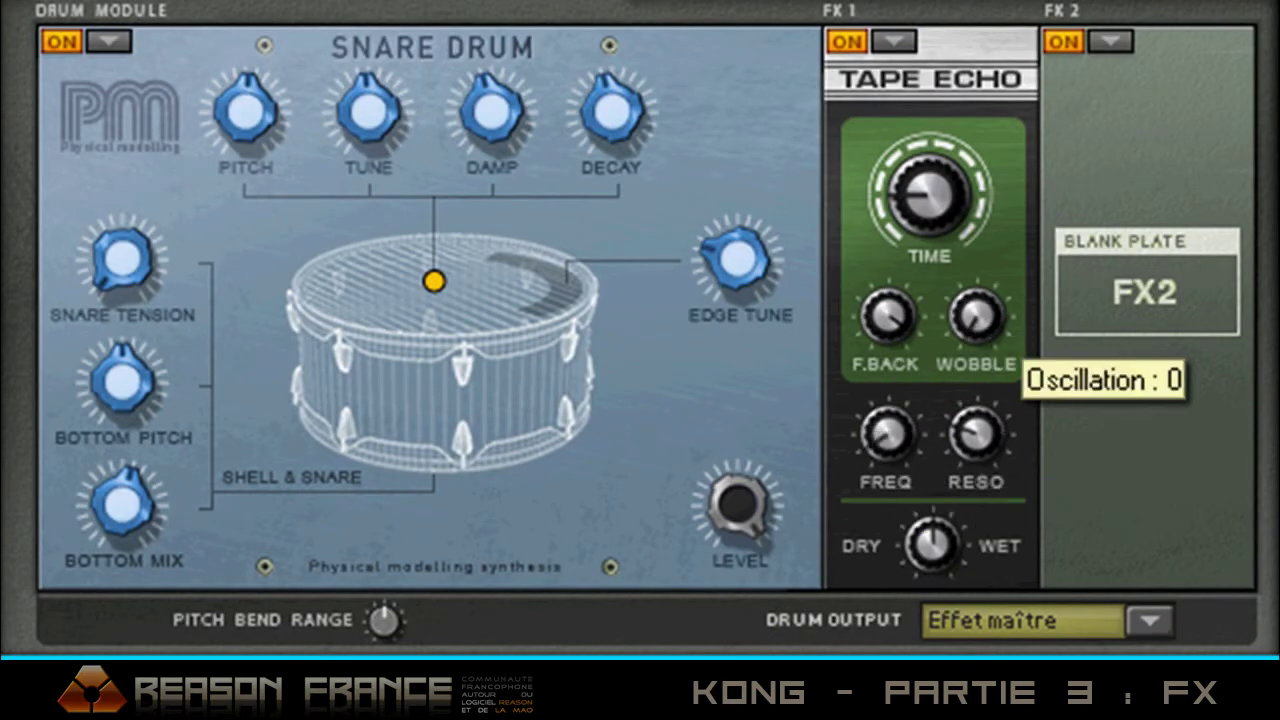
left_click_drag(895, 440, 914, 480)
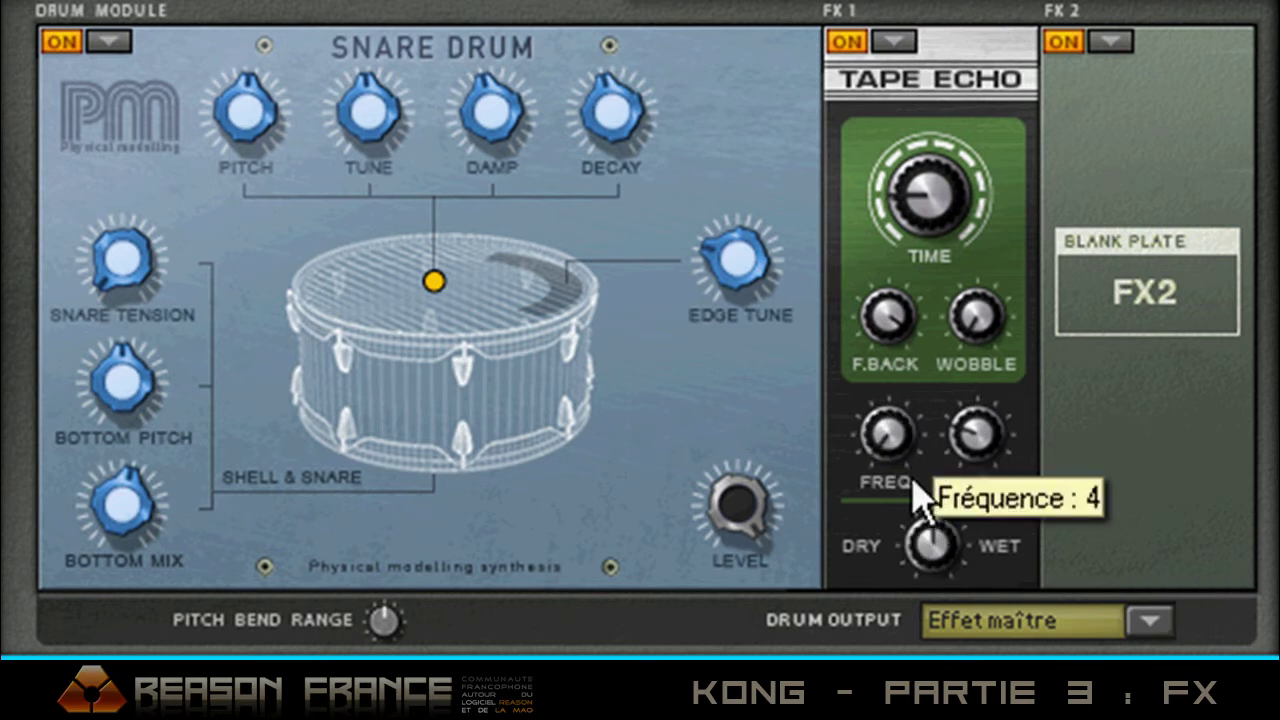
left_click_drag(913, 480, 876, 350)
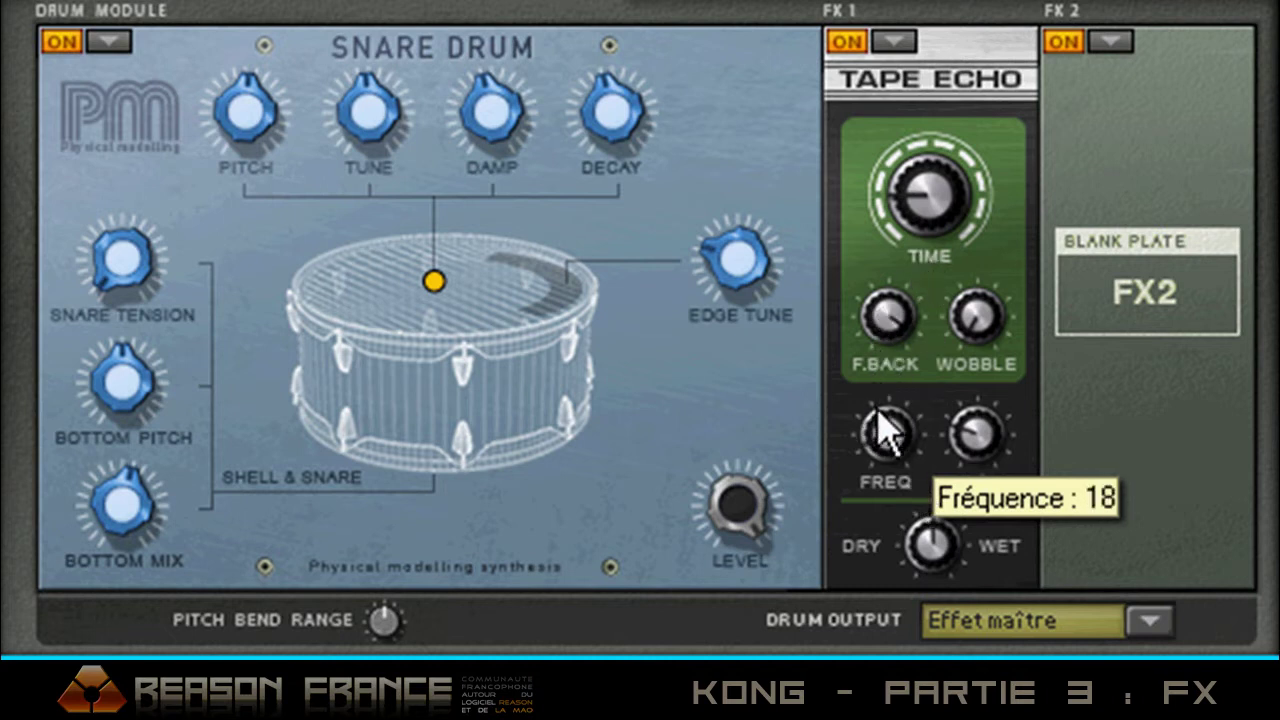
left_click_drag(884, 447, 986, 143)
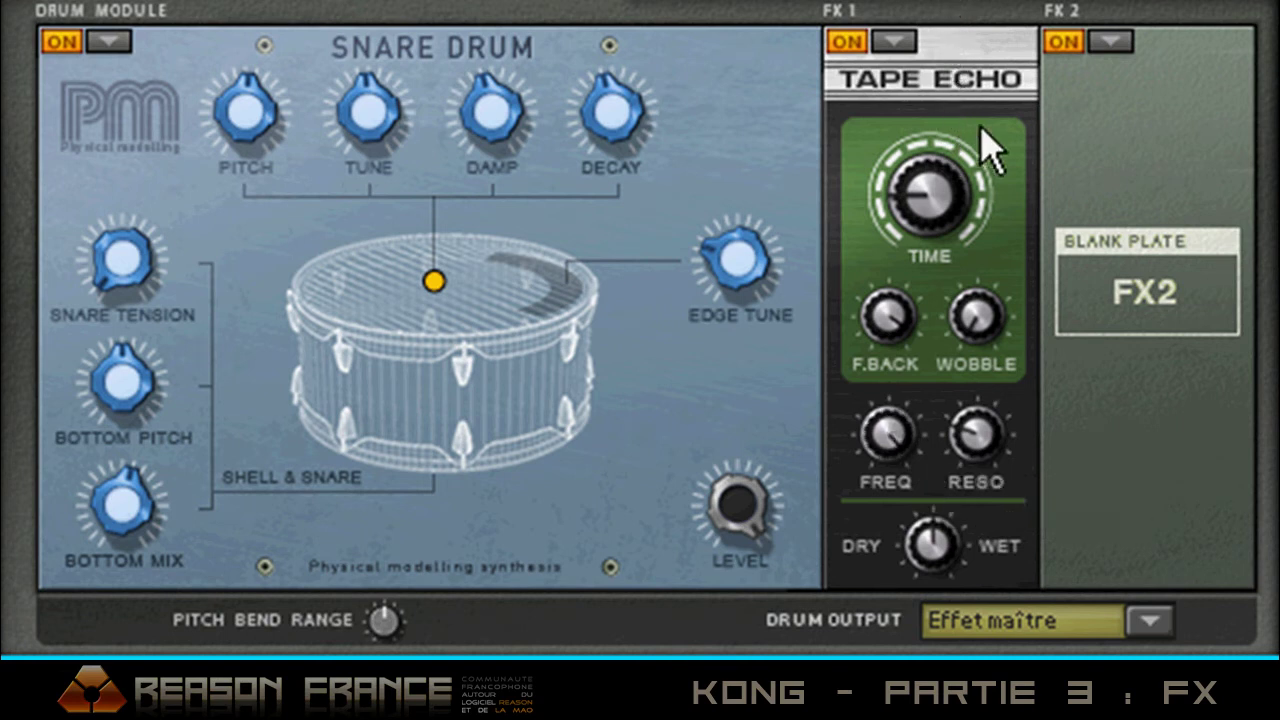
left_click_drag(888, 450, 905, 700)
- Raise the Tape Echo's filter resonance and vary its frequency against it
left_click_drag(1010, 645, 1020, 540)
left_click_drag(985, 440, 990, 130)
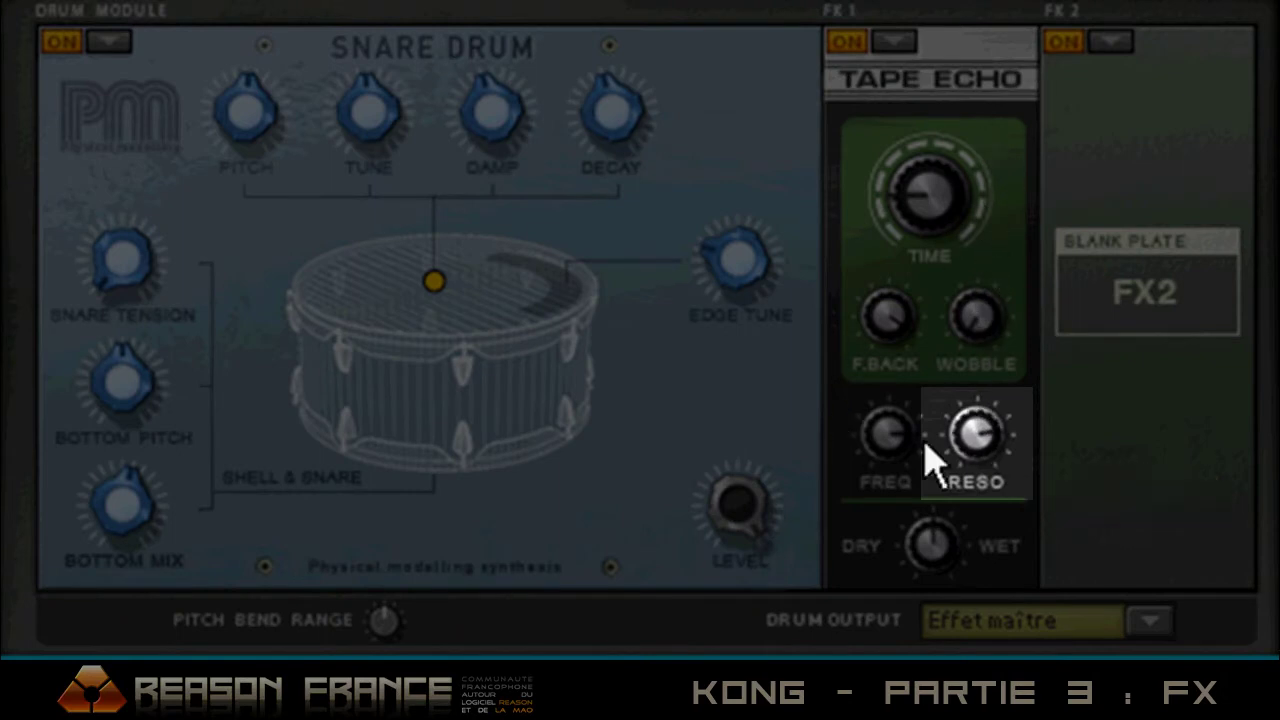
left_click_drag(994, 437, 960, 331)
left_click_drag(890, 440, 945, 525)
left_click_drag(986, 656, 935, 620)
left_click_drag(946, 203, 936, 243)
left_click_drag(881, 434, 963, 305)
- Sweep the Tape Echo's Dry/Wet mix between dry and wet
left_click_drag(938, 550, 917, 434)
left_click_drag(929, 192, 928, 145)
left_click_drag(948, 532, 960, 690)
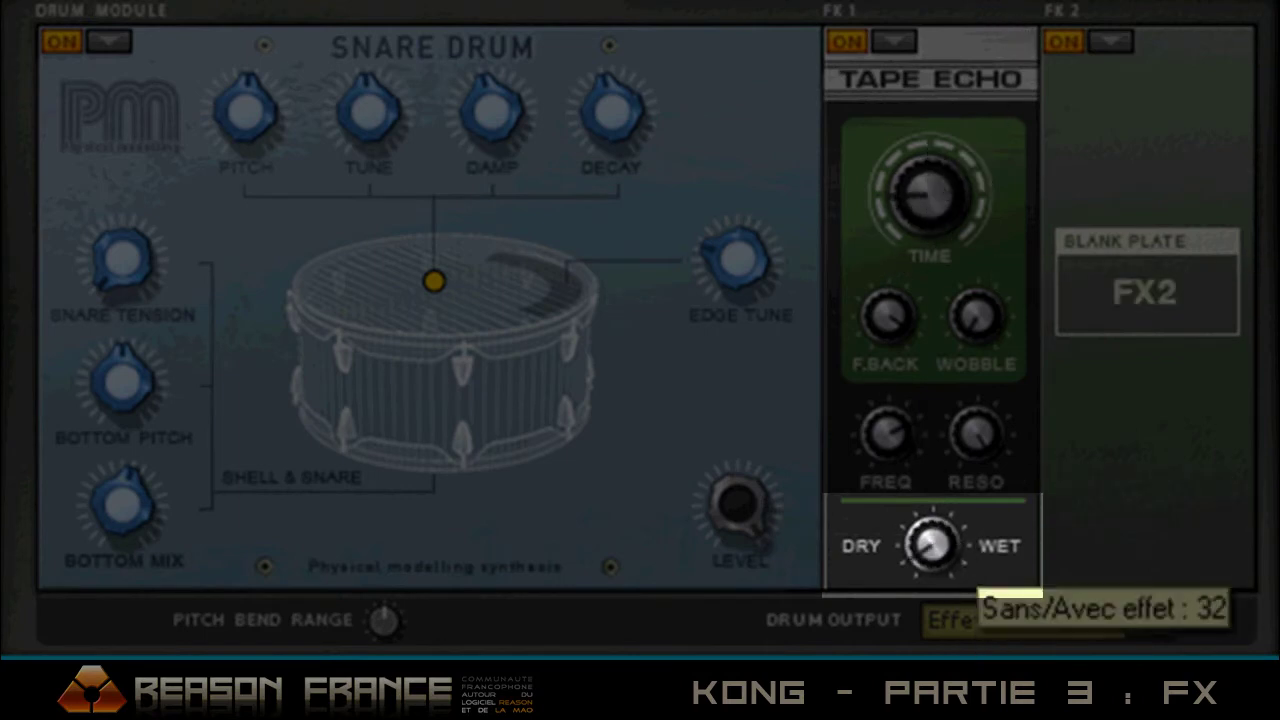
left_click_drag(965, 600, 1006, 23)
- Change the FX1 effect to the Transient Shaper (Shaper éphémère) and the drum module to Nurse Rex Loop Player
left_click(906, 38)
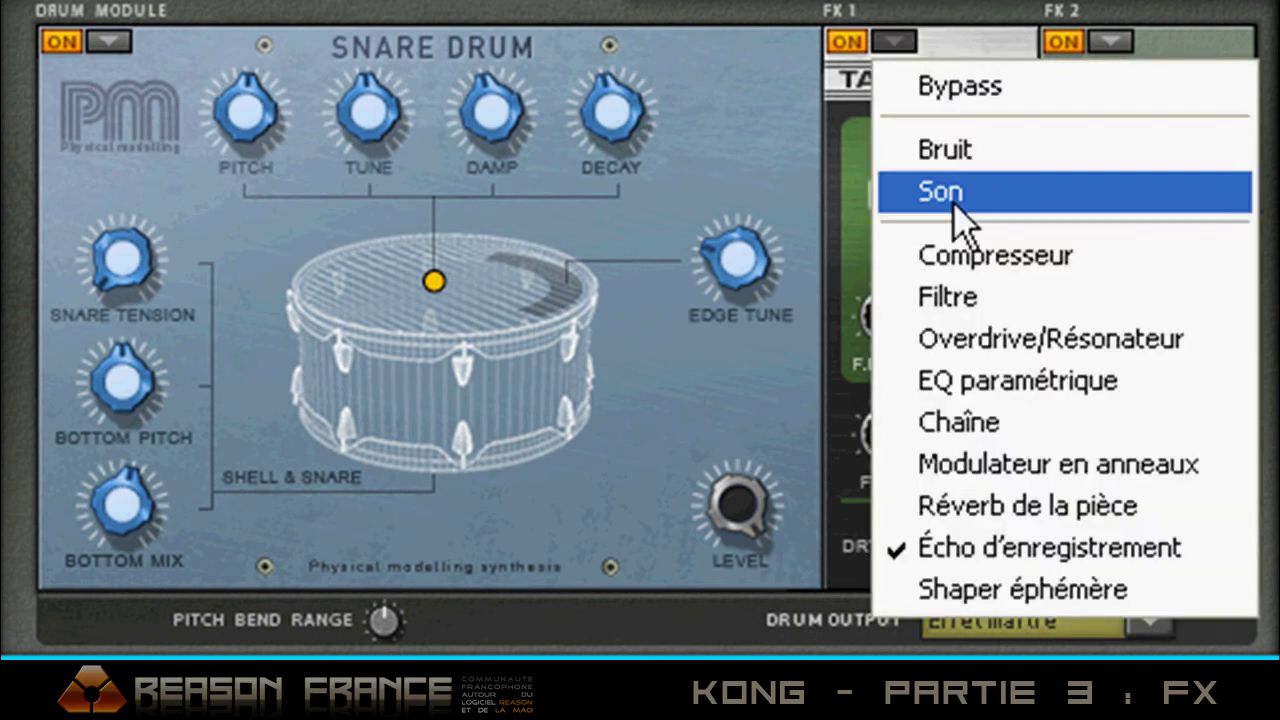
left_click(1005, 592)
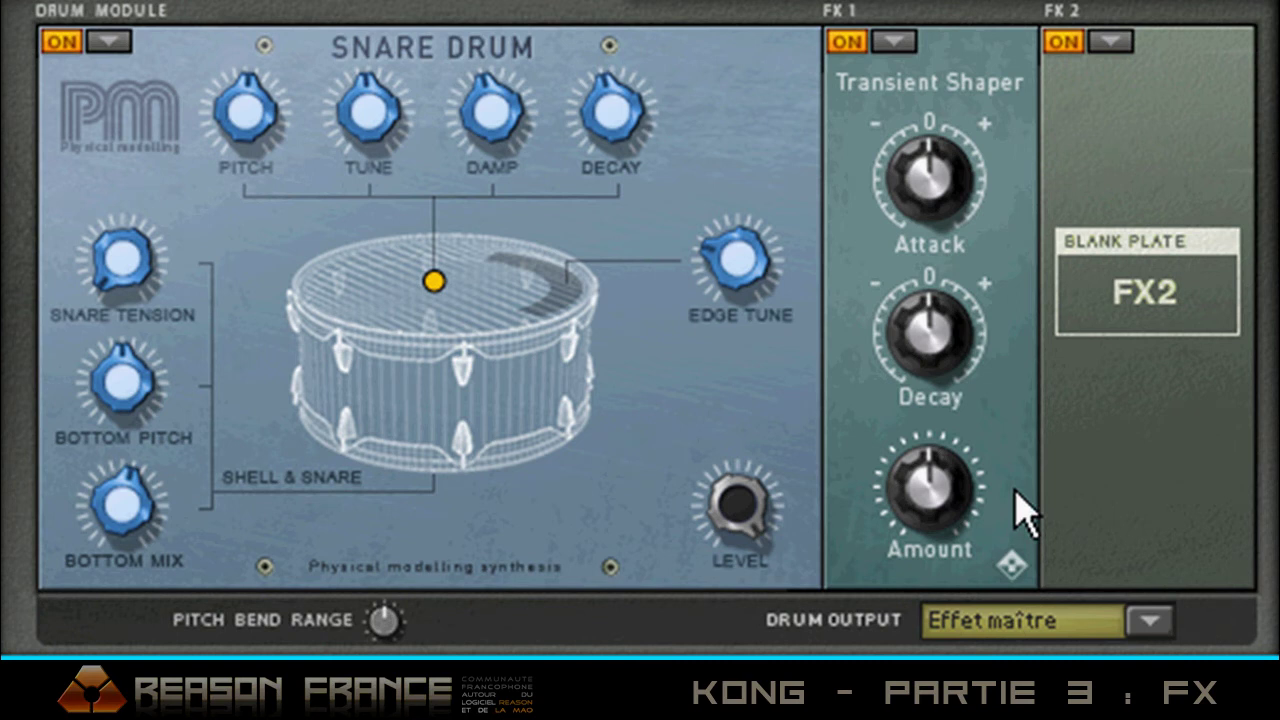
left_click(106, 44)
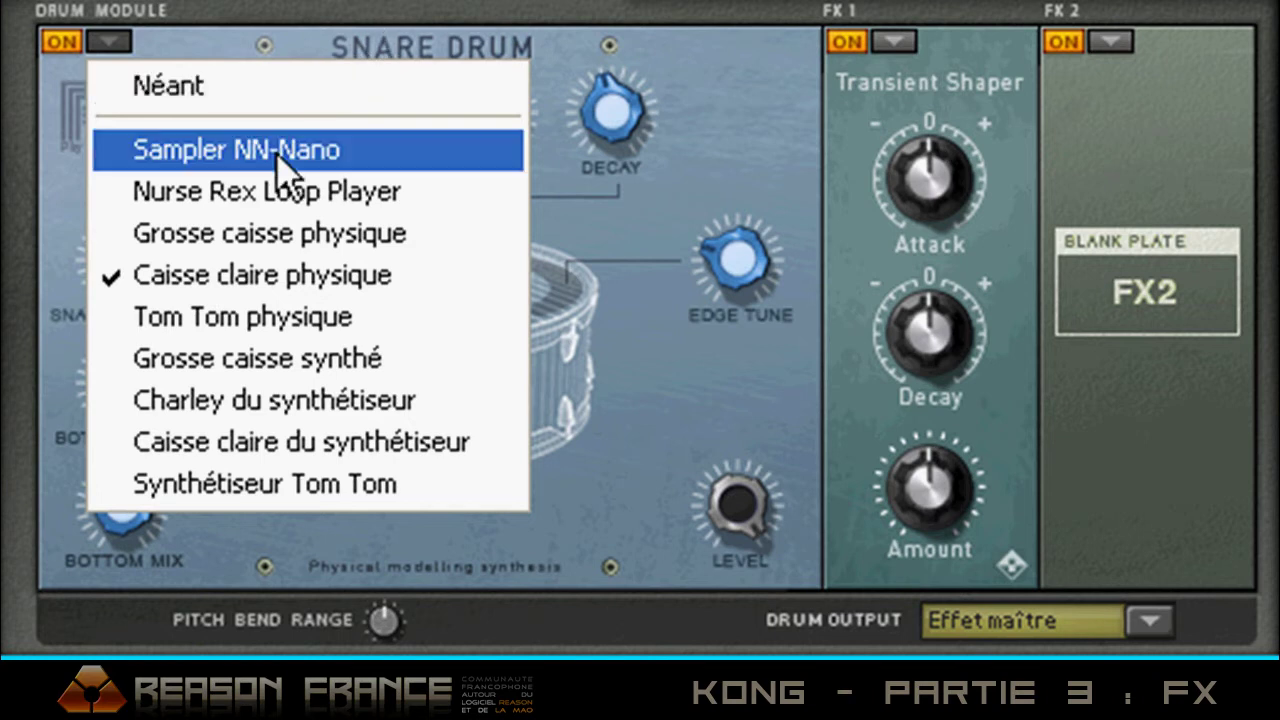
left_click(277, 192)
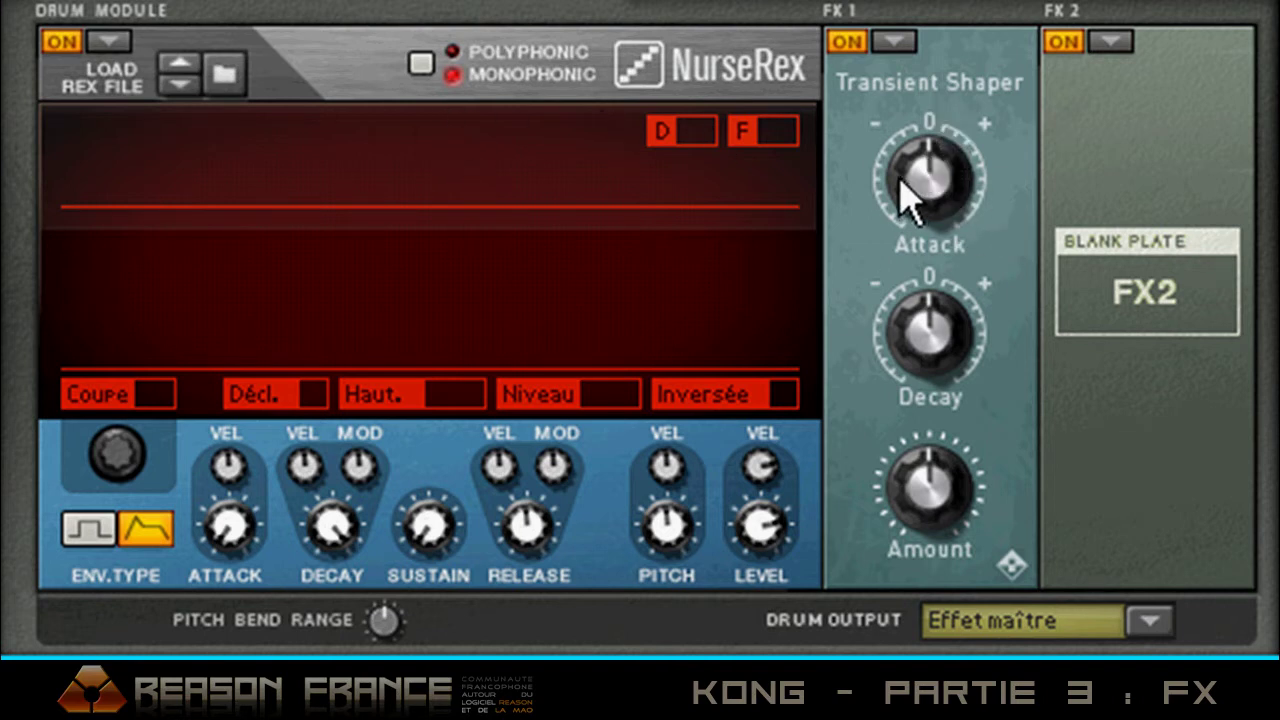
- Load the REX loop Crb09_ClassicDembo3_092_TSB.rx2 into the Nurse Rex module
mouse_move(901, 182)
left_click(222, 77)
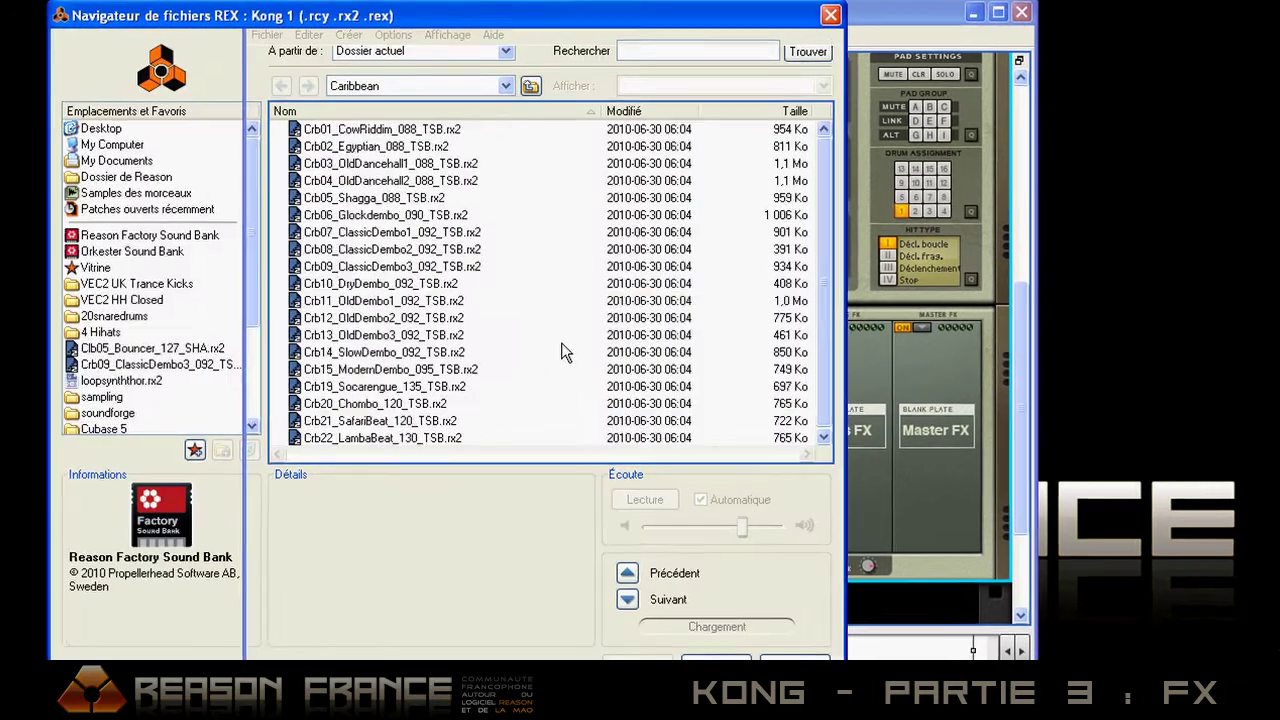
left_click(143, 367)
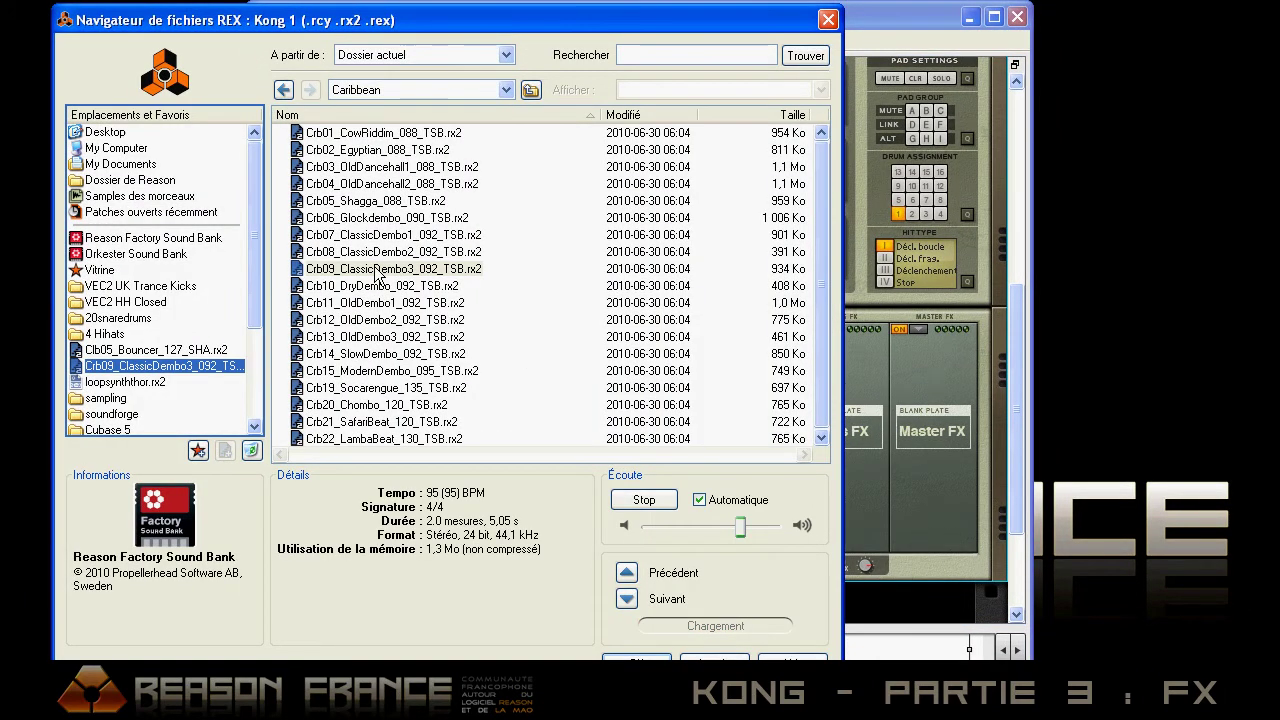
double_click(375, 270)
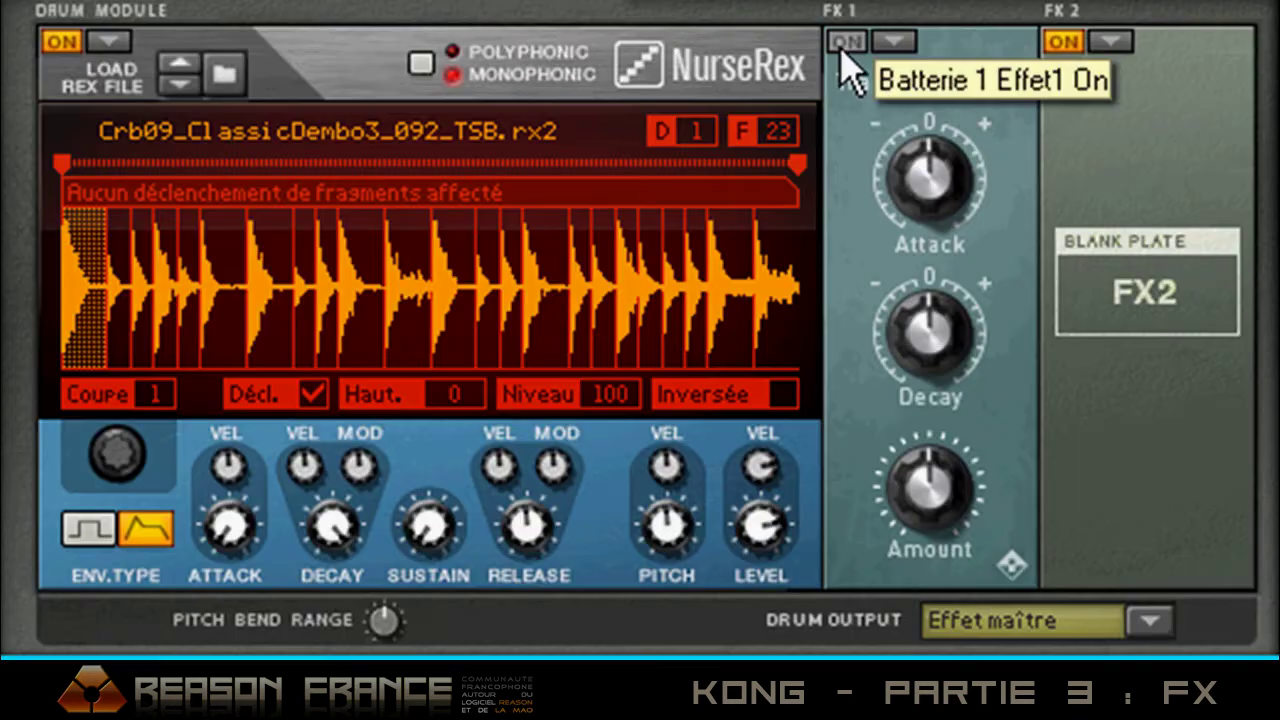
- Set the Transient Shaper's Amount and Attack to maximum and compare the loop with FX1 off and on
left_click(616, 329)
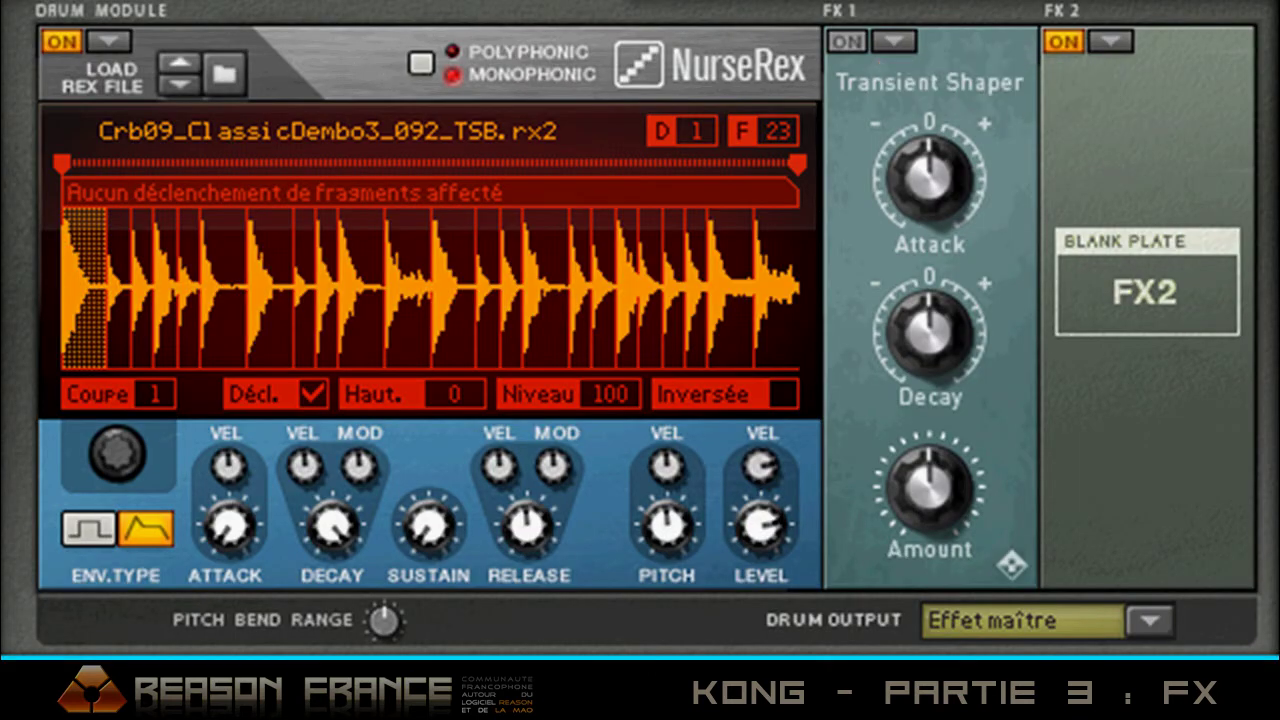
left_click(846, 50)
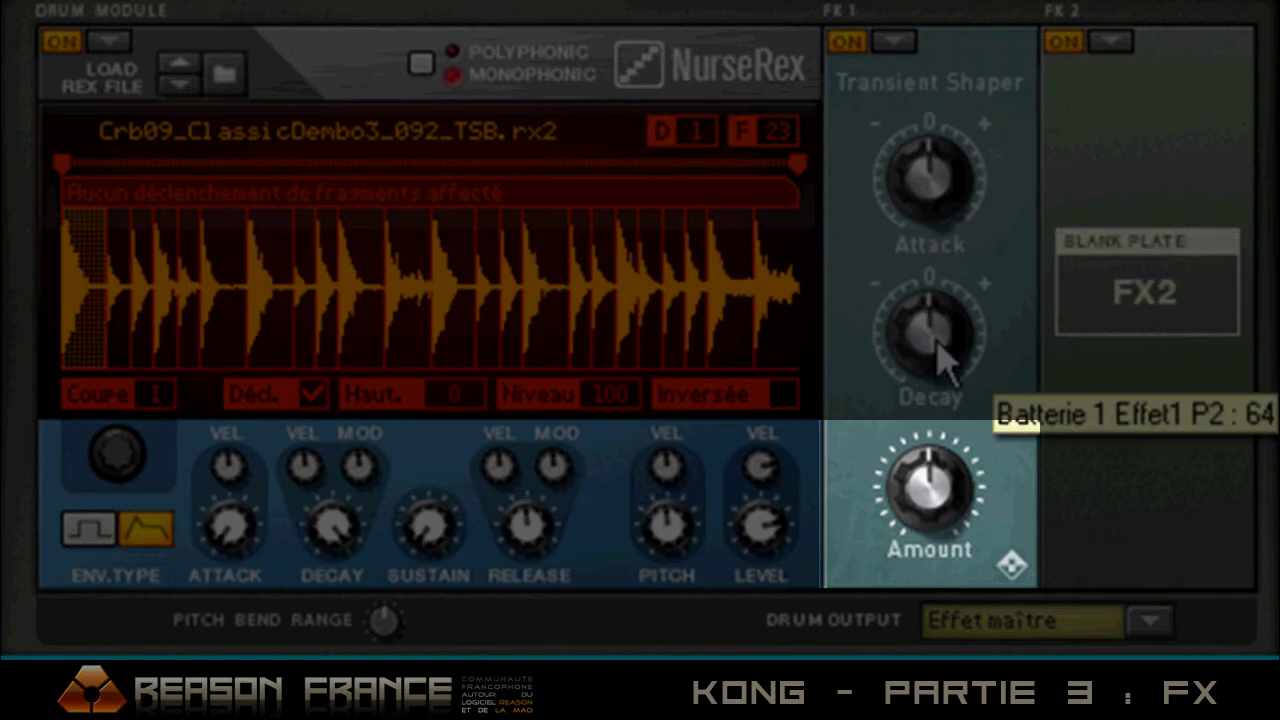
left_click_drag(951, 494, 908, 128)
left_click_drag(943, 177, 946, 100)
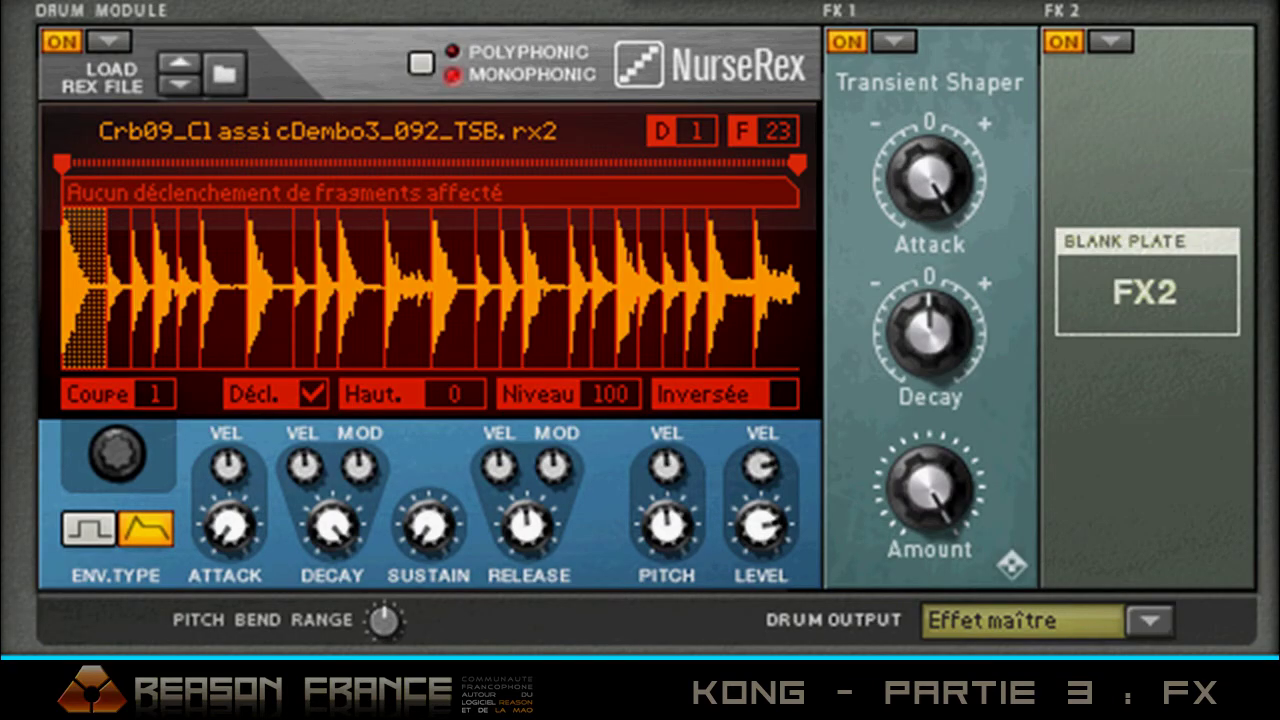
left_click(846, 42)
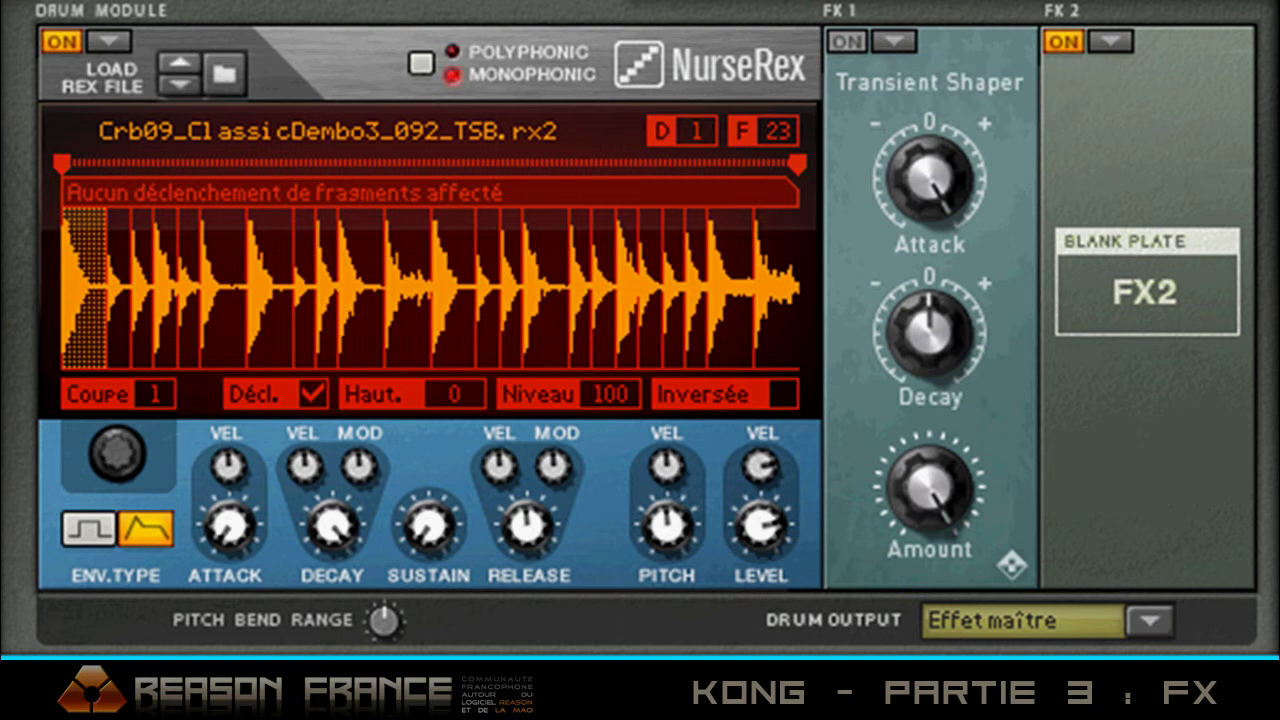
left_click(848, 42)
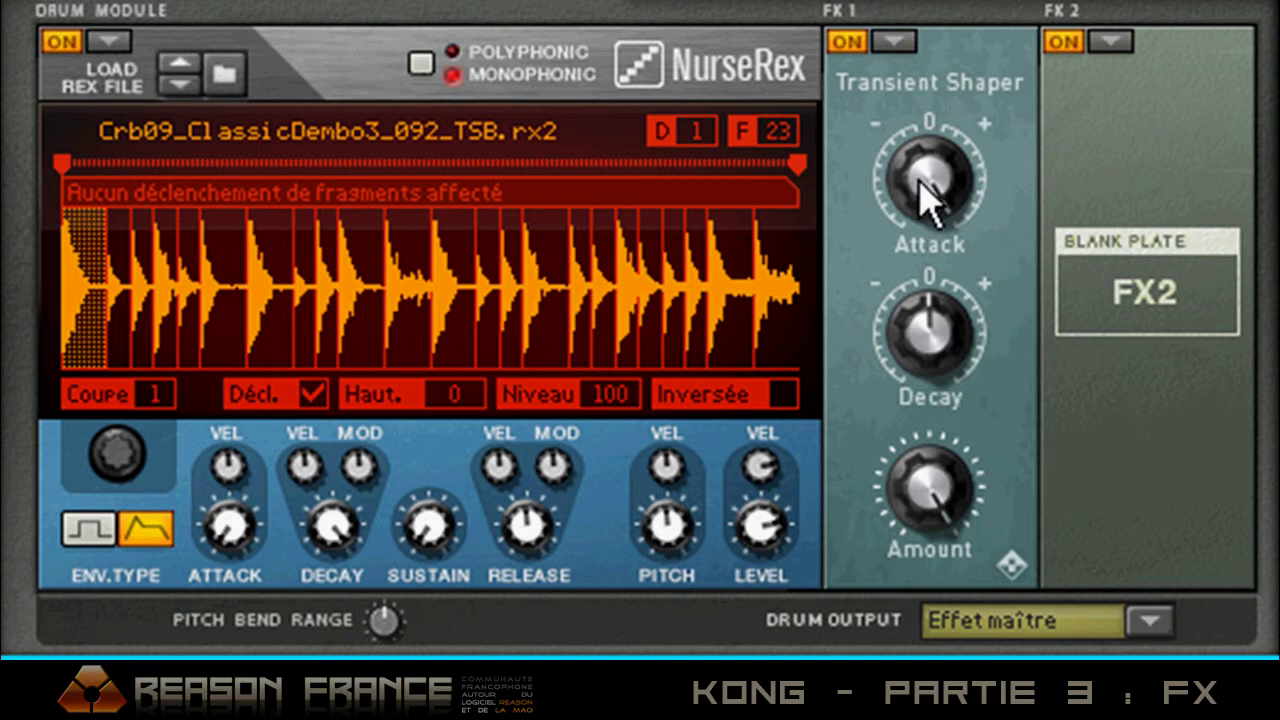
left_click_drag(929, 184, 966, 171)
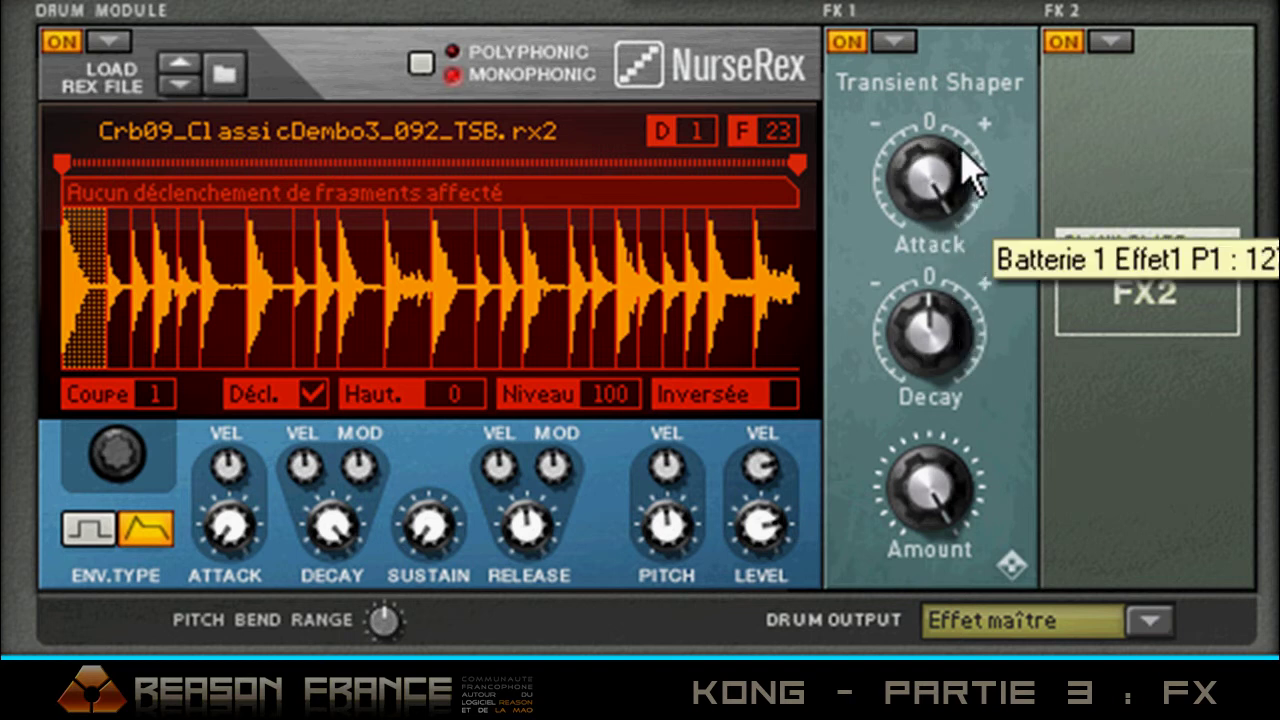
- Sweep the Transient Shaper's Decay between minimum and high values and return it to the 0 centre
left_click_drag(943, 377, 997, 268)
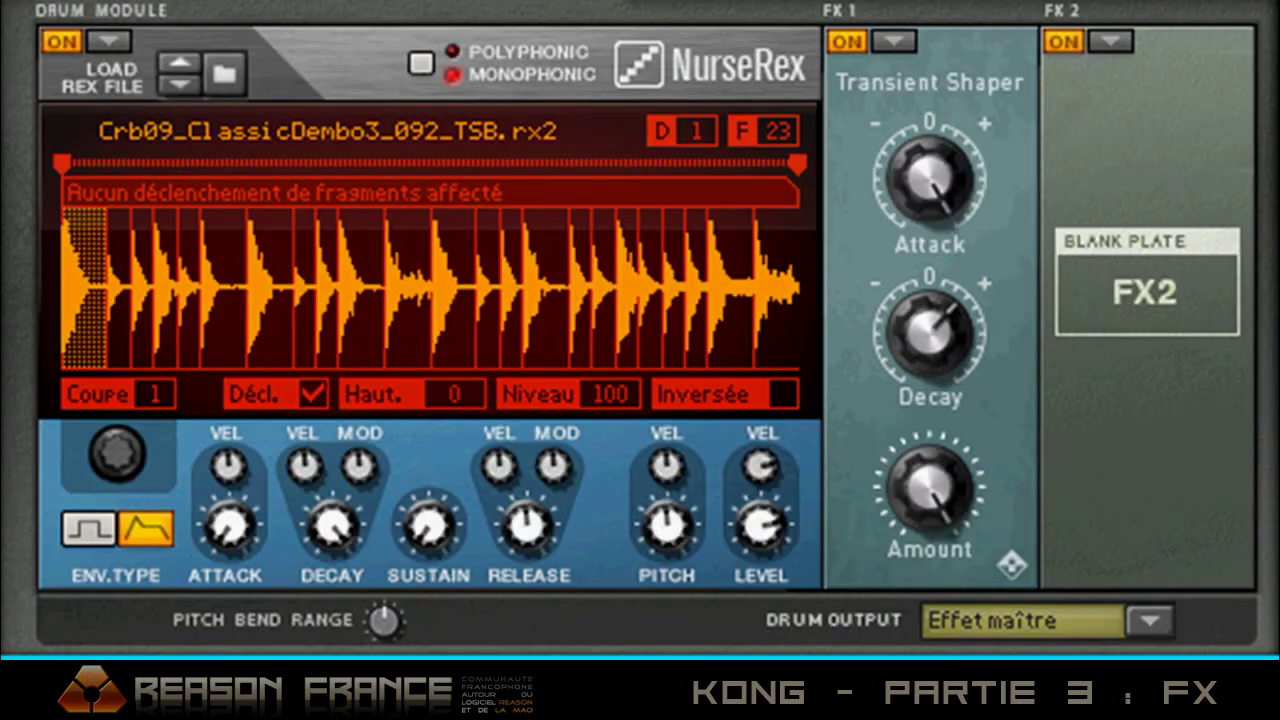
left_click_drag(935, 330, 930, 719)
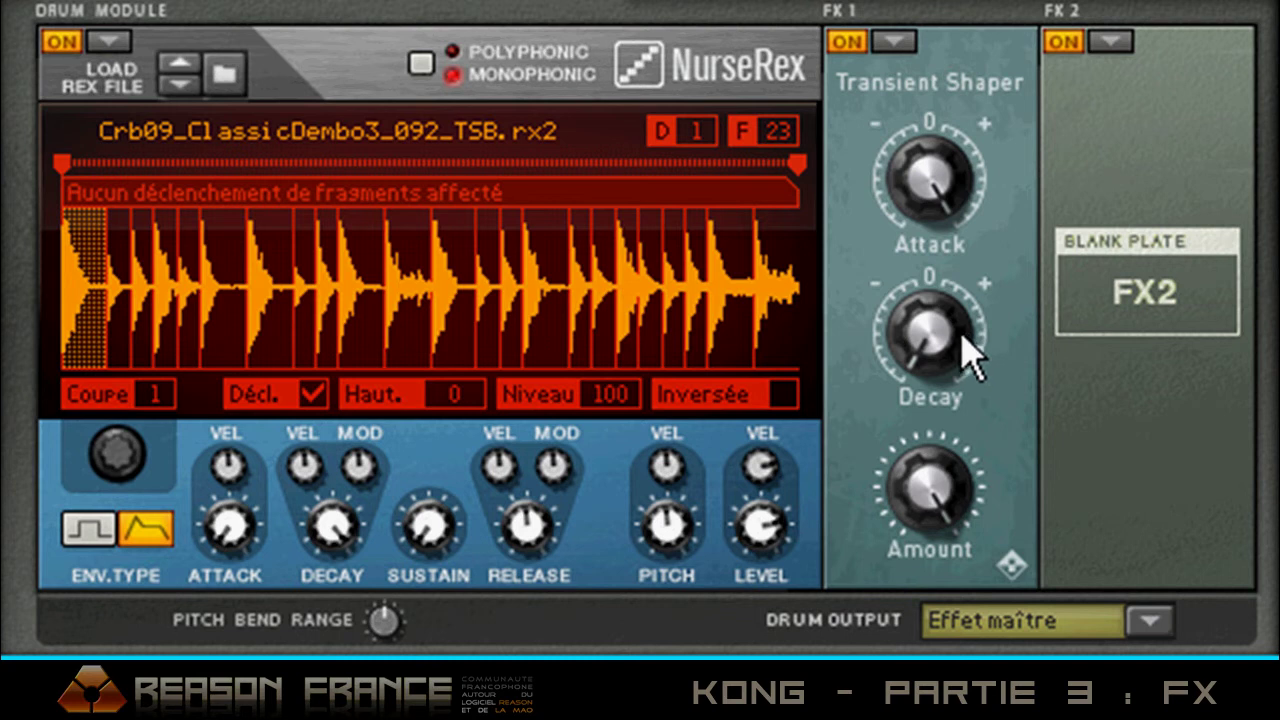
left_click_drag(943, 357, 940, 0)
mouse_move(925, 345)
left_click_drag(926, 352, 1014, 494)
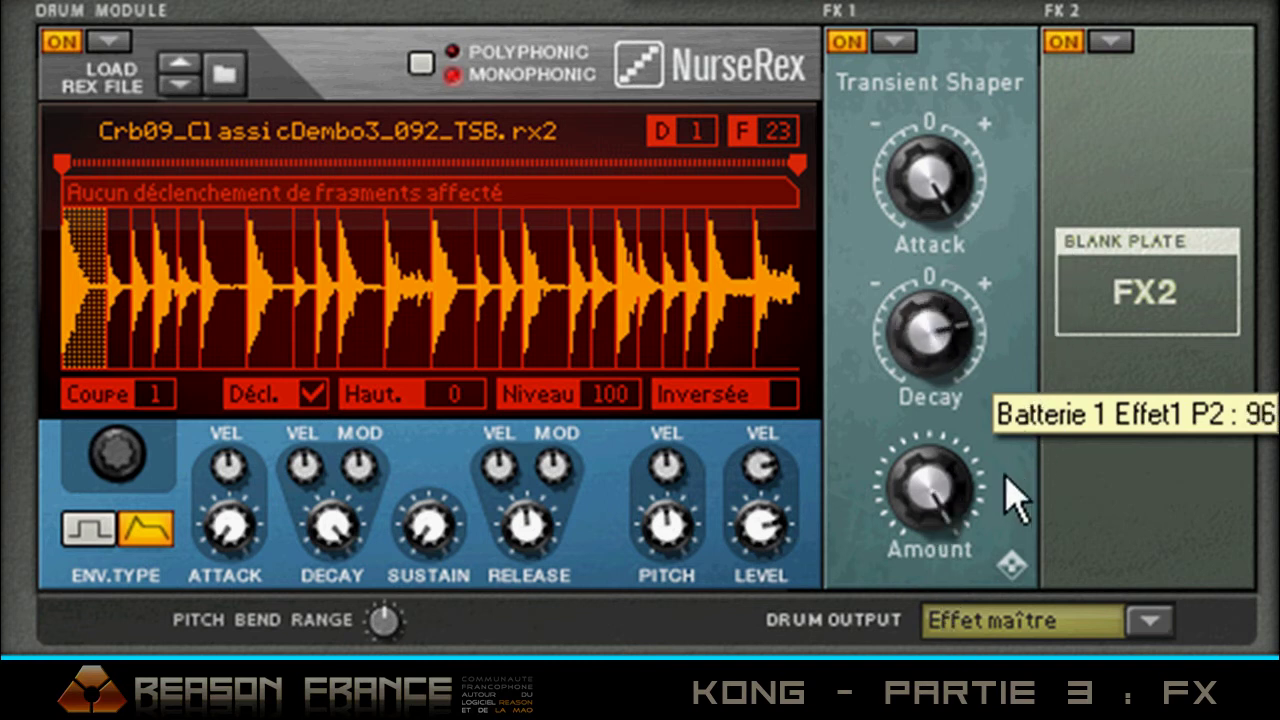
left_click_drag(923, 343, 920, 514)
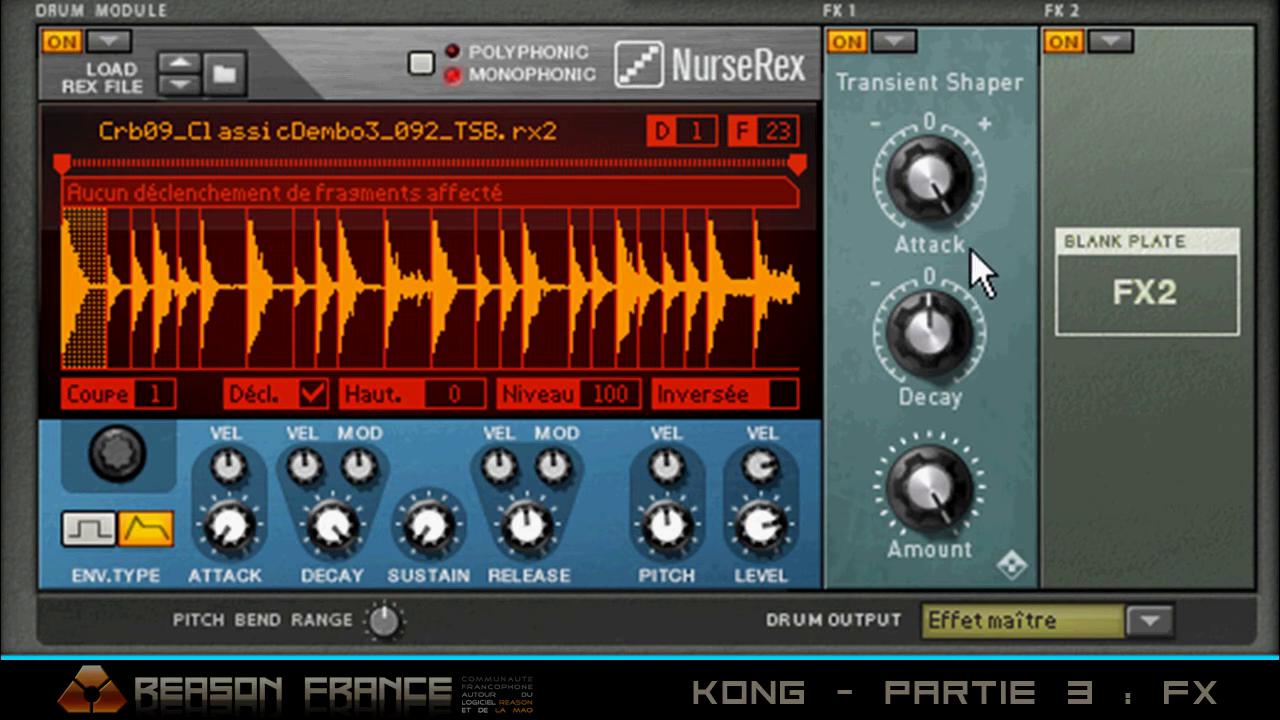
- Lower the Transient Shaper's Attack to minimum and reduce its Amount to slightly below the midpoint
left_click_drag(943, 194, 800, 150)
left_click_drag(909, 177, 943, 606)
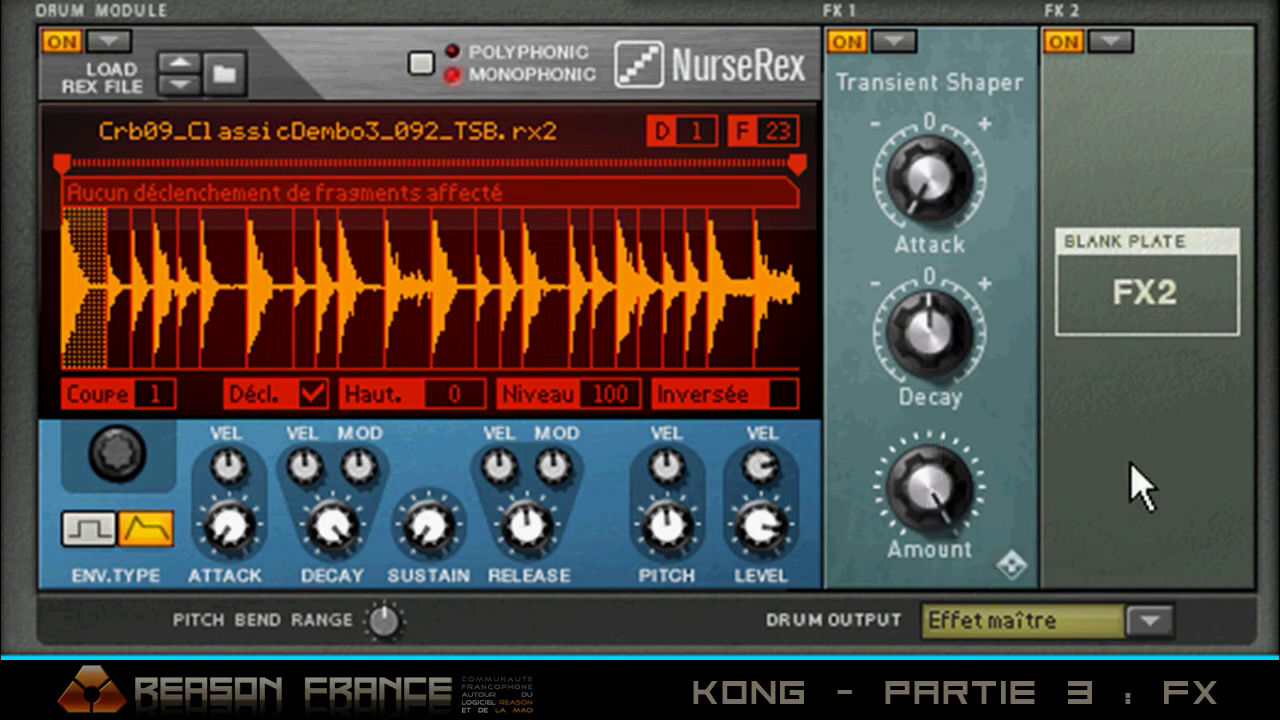
left_click_drag(945, 495, 1006, 450)
left_click_drag(1006, 560, 1050, 465)
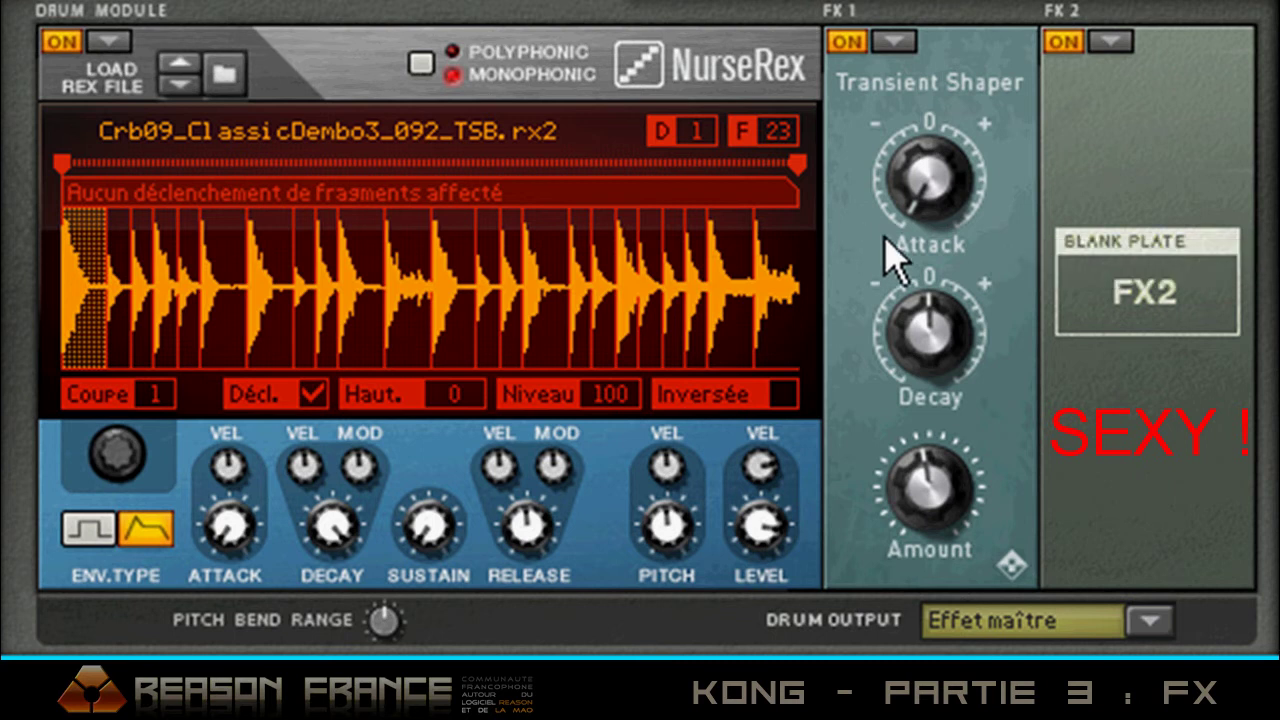
- Set the FX1 slot to Bypass and look through the effects available for the FX2 slot
left_click(894, 44)
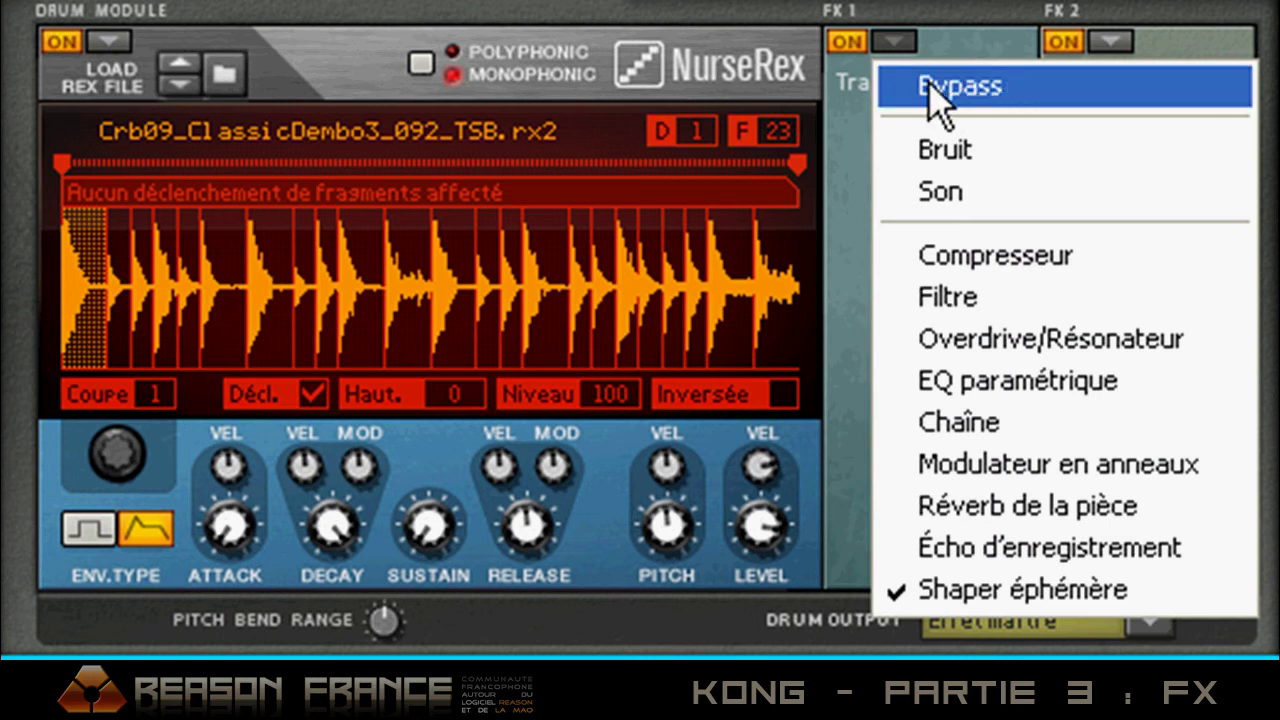
left_click(995, 90)
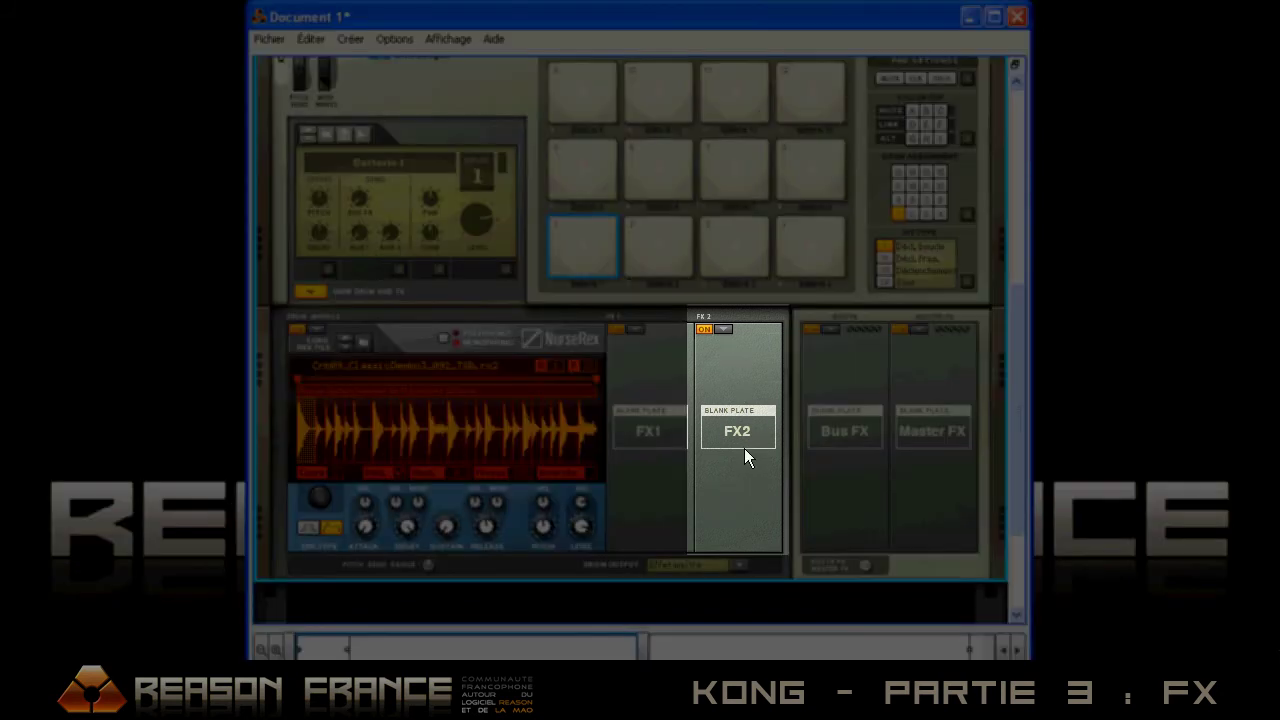
left_click(723, 331)
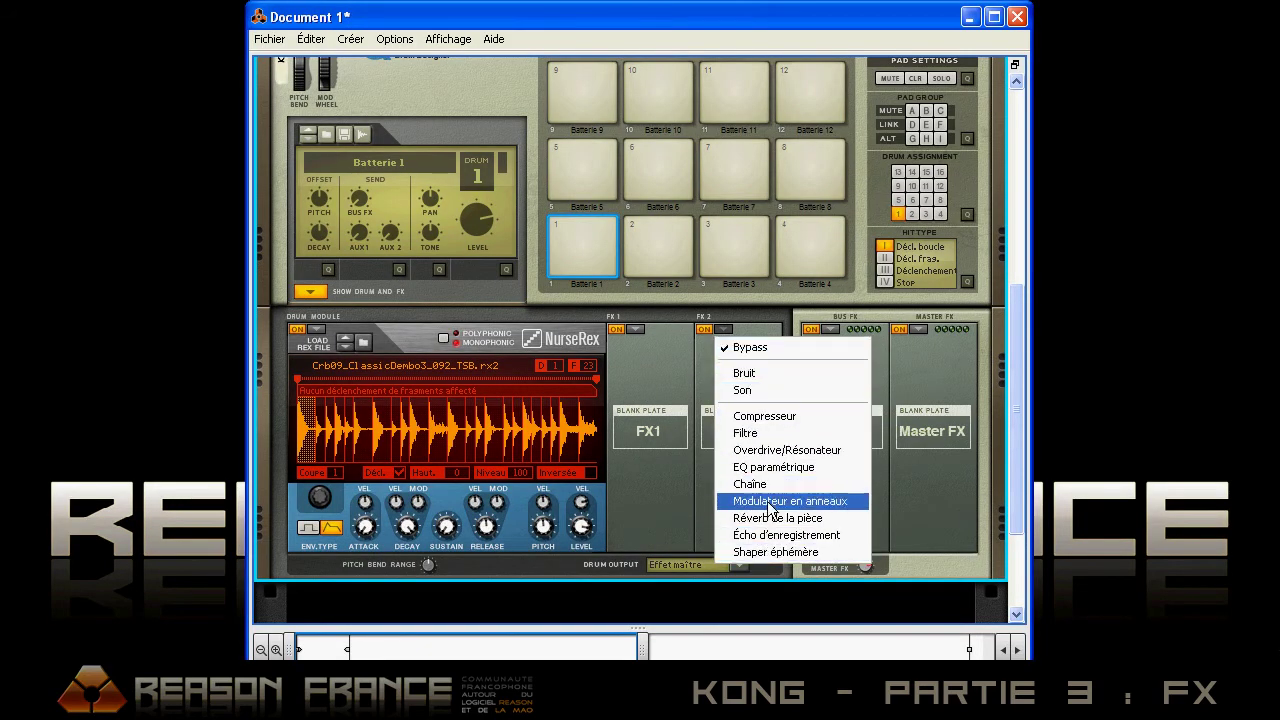
left_click(689, 360)
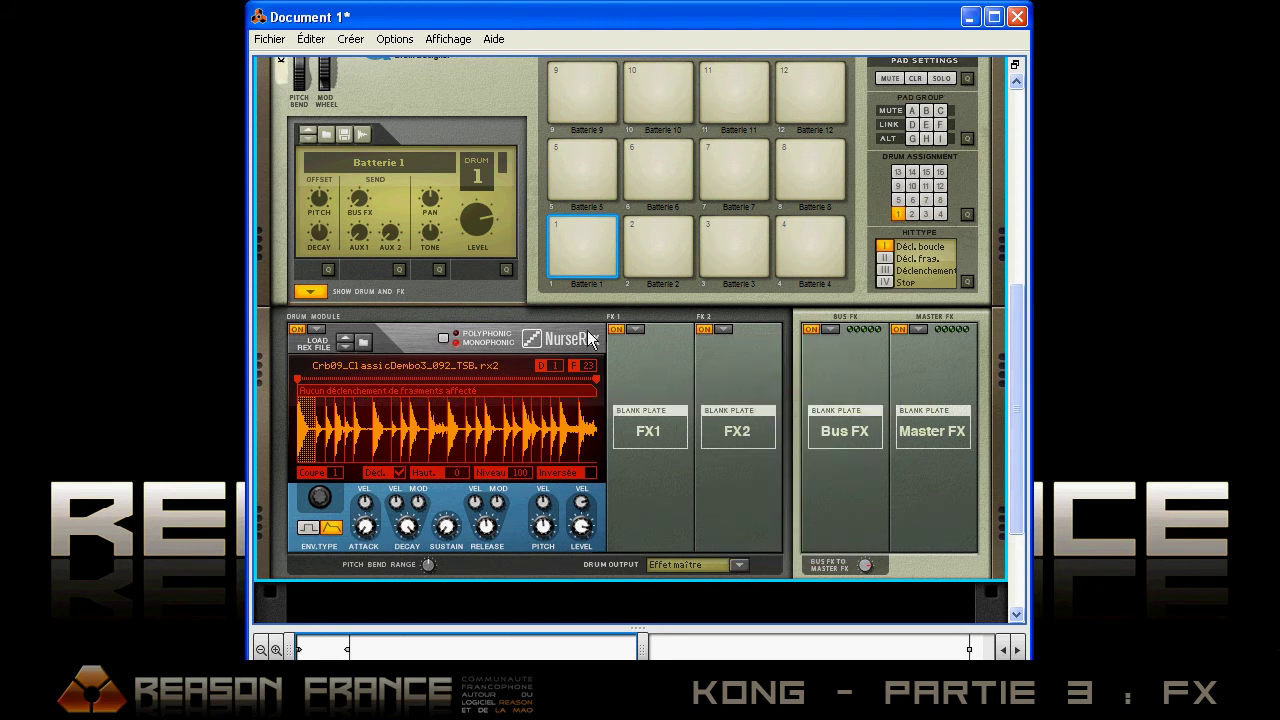
- Switch drum 1's module to the physical snare drum (Caisse claire physique) and load the Filtre effect on FX1
left_click(317, 330)
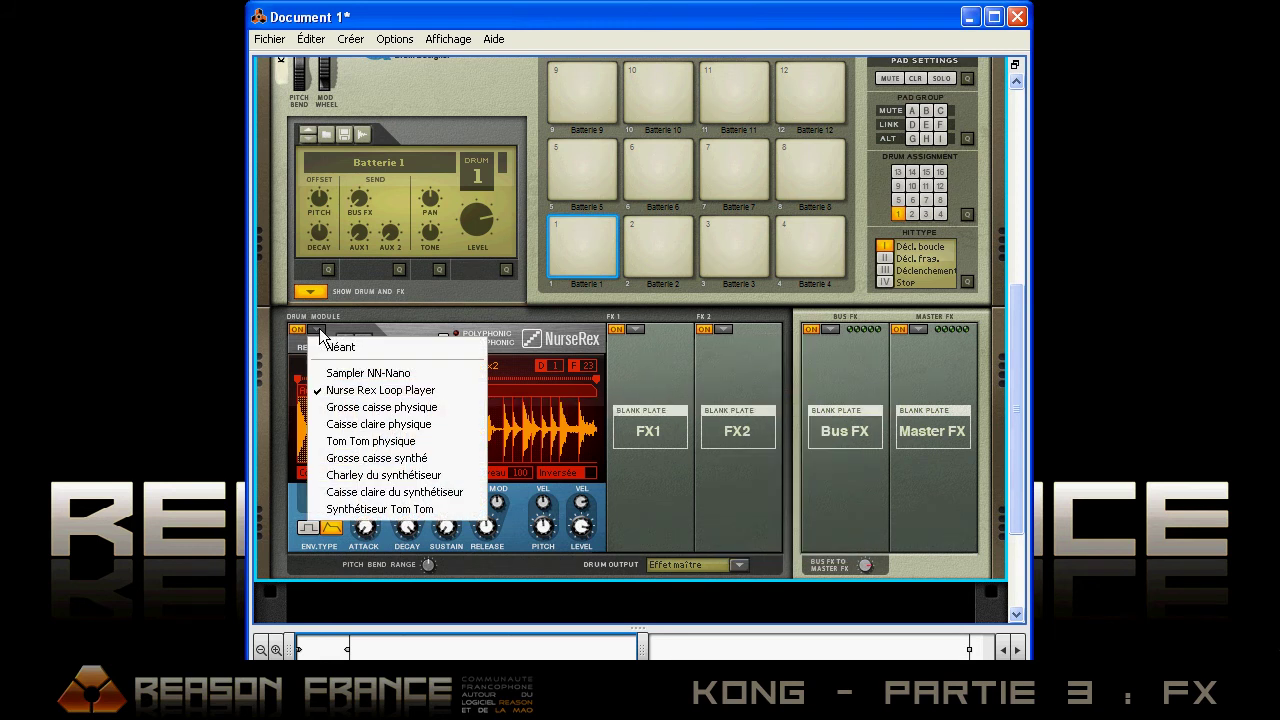
left_click(395, 424)
left_click(636, 329)
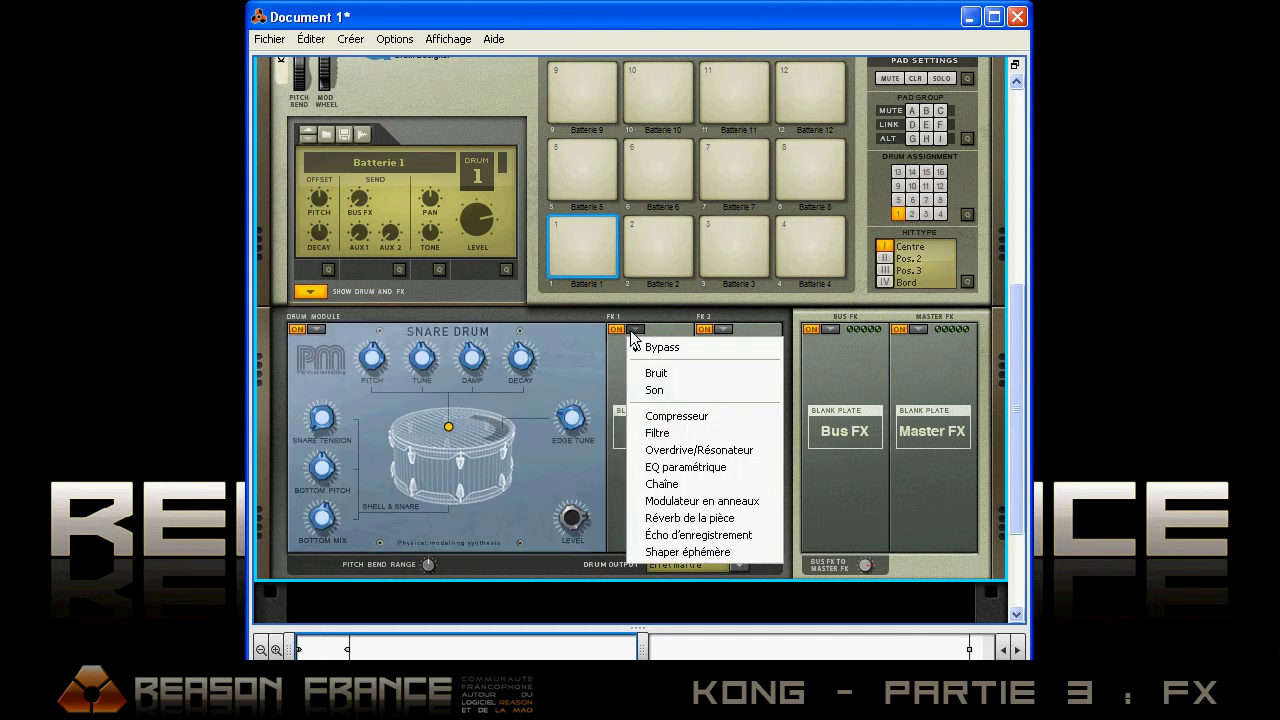
left_click(684, 433)
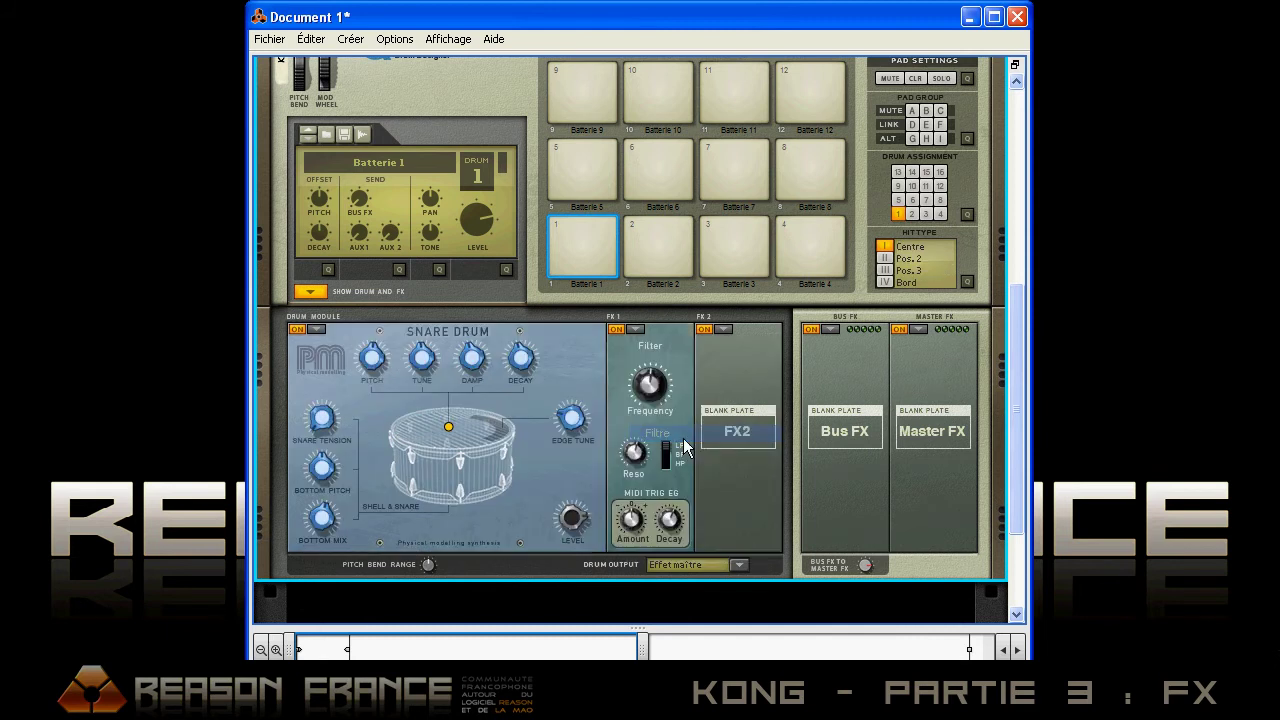
- Load the room reverb (Réverb de la pièce) on FX2 and try higher Size and Decay settings
left_click(723, 329)
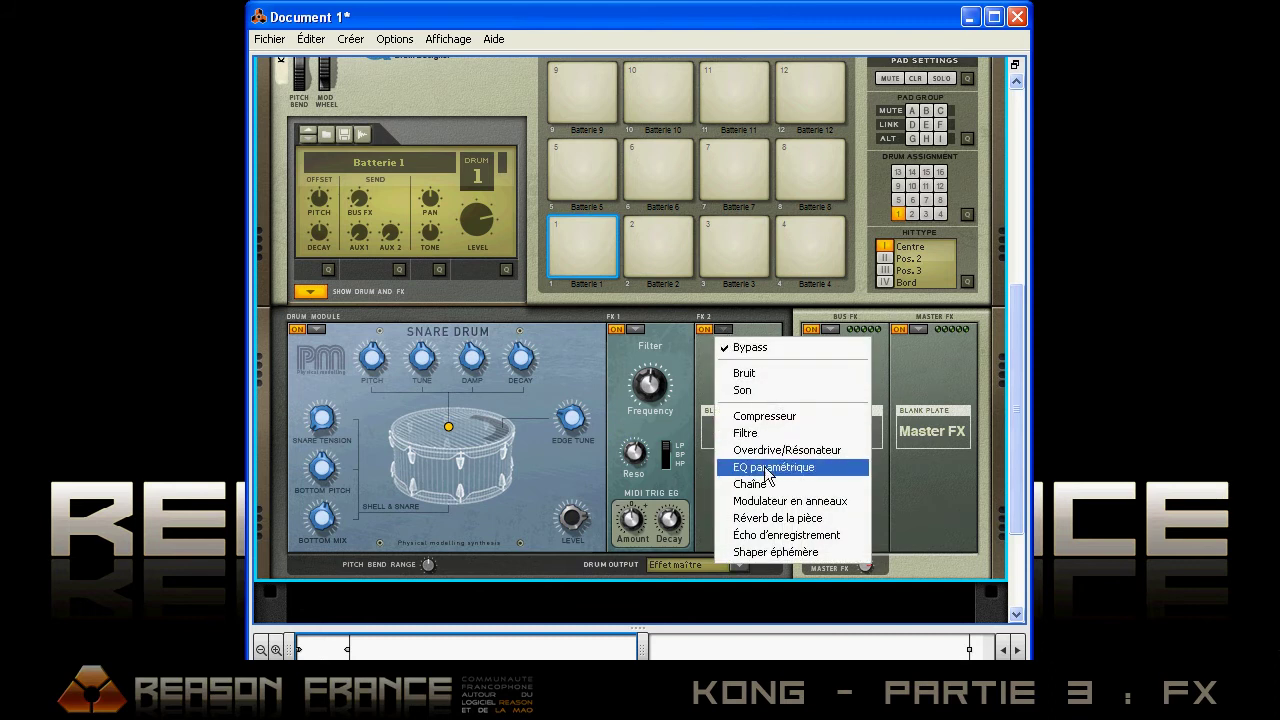
left_click(799, 520)
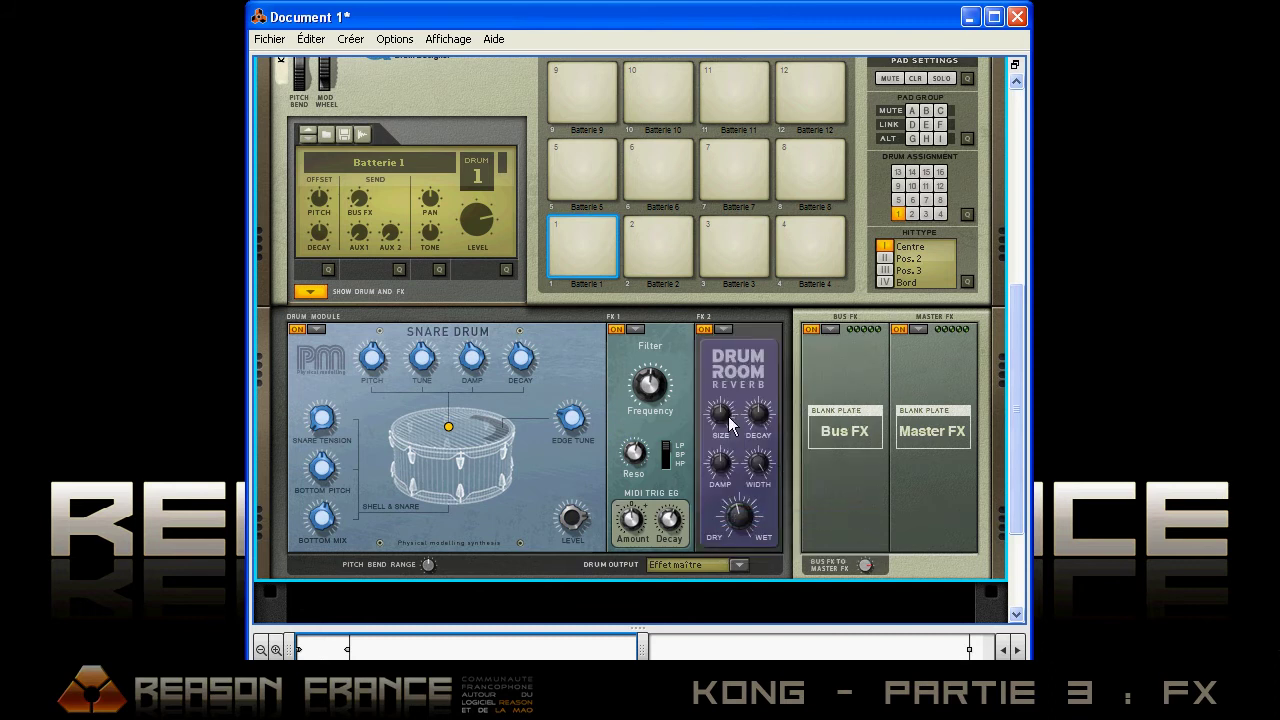
left_click_drag(718, 412, 805, 342)
left_click_drag(757, 408, 760, 335)
- Sweep the FX1 Filter's Frequency up and back down to hear it ahead of the reverb
left_click_drag(656, 388, 653, 358)
left_click_drag(654, 310, 654, 424)
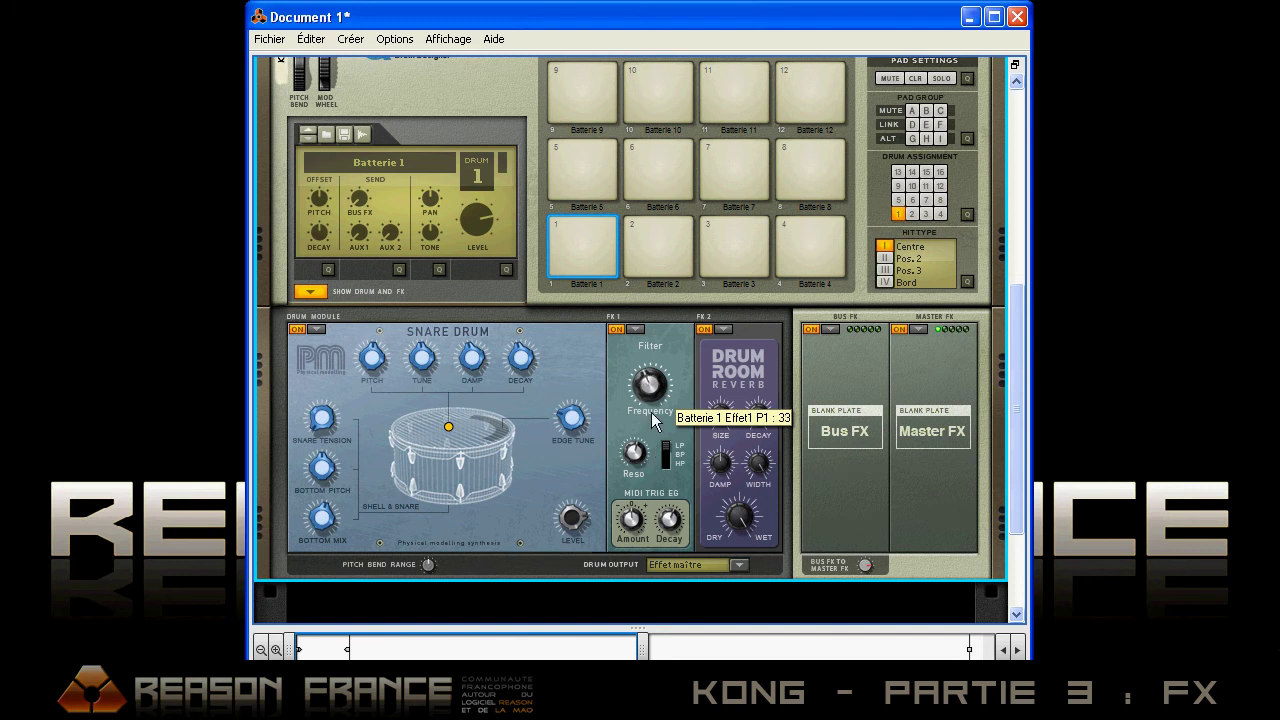
- Swap the effect order to Réverb de la pièce on FX1 and Filtre on FX2, and sweep the Filter's Frequency
left_click(634, 329)
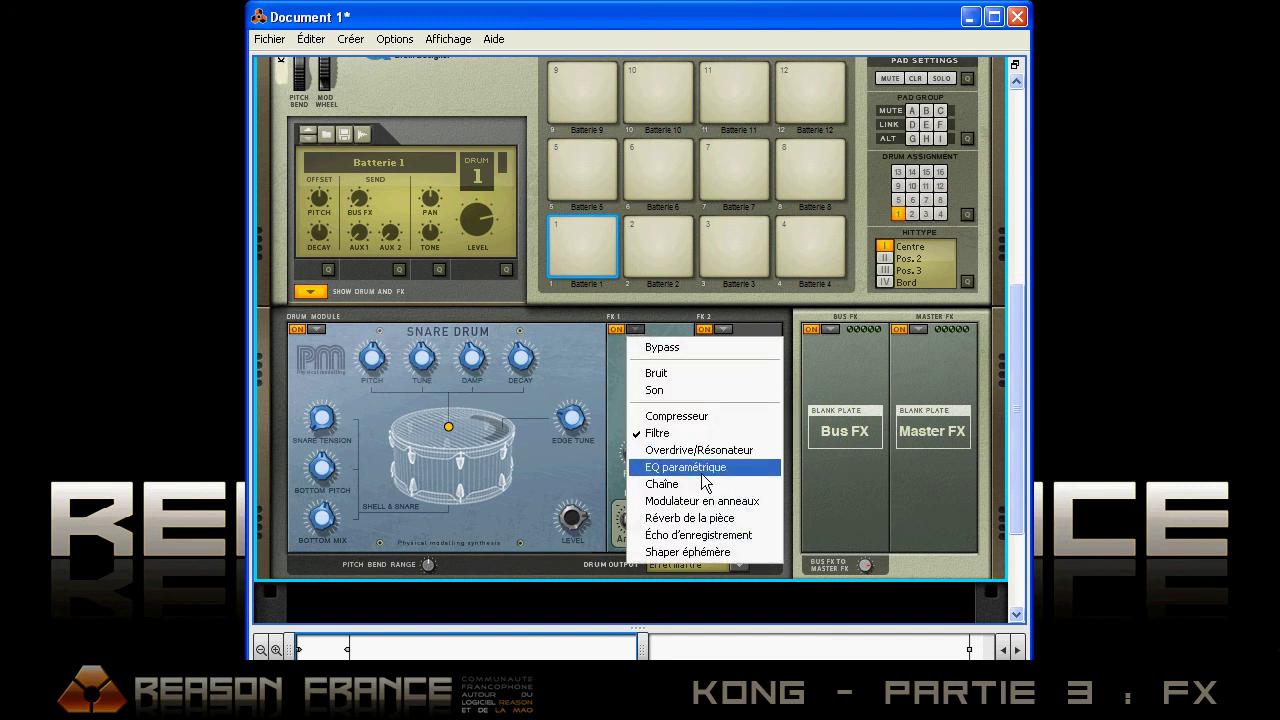
left_click(706, 520)
left_click(726, 331)
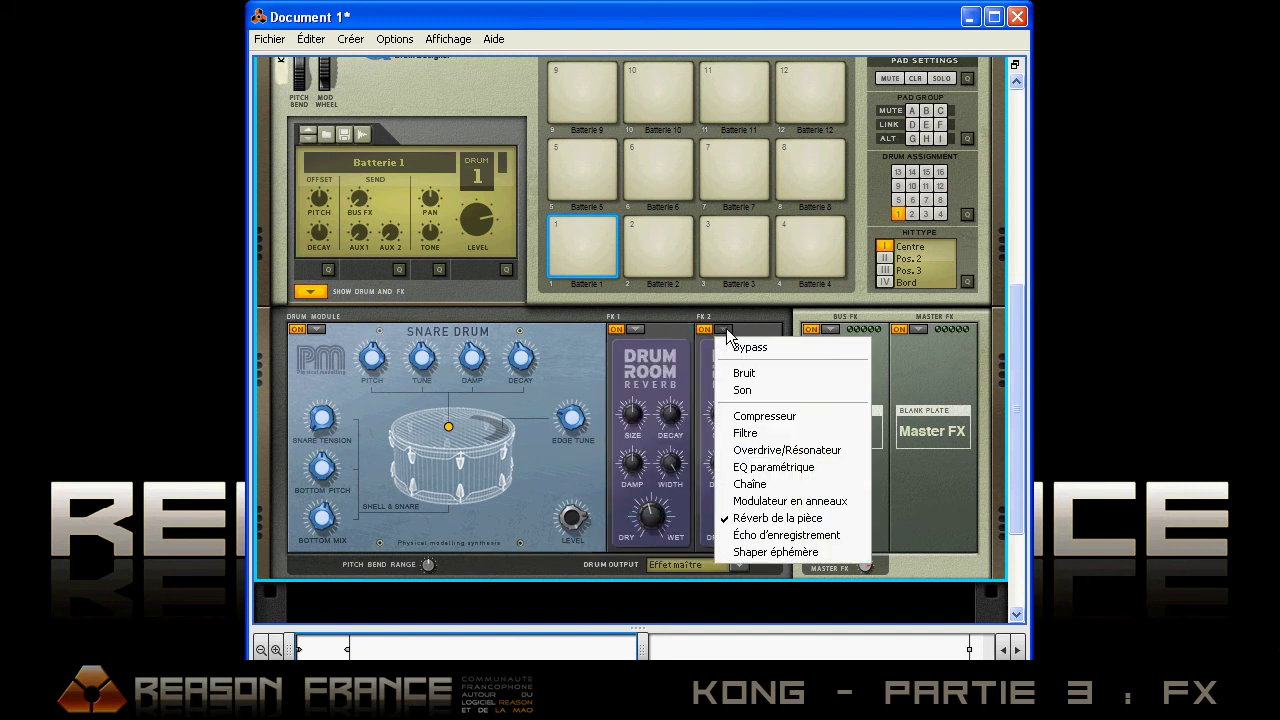
left_click(760, 433)
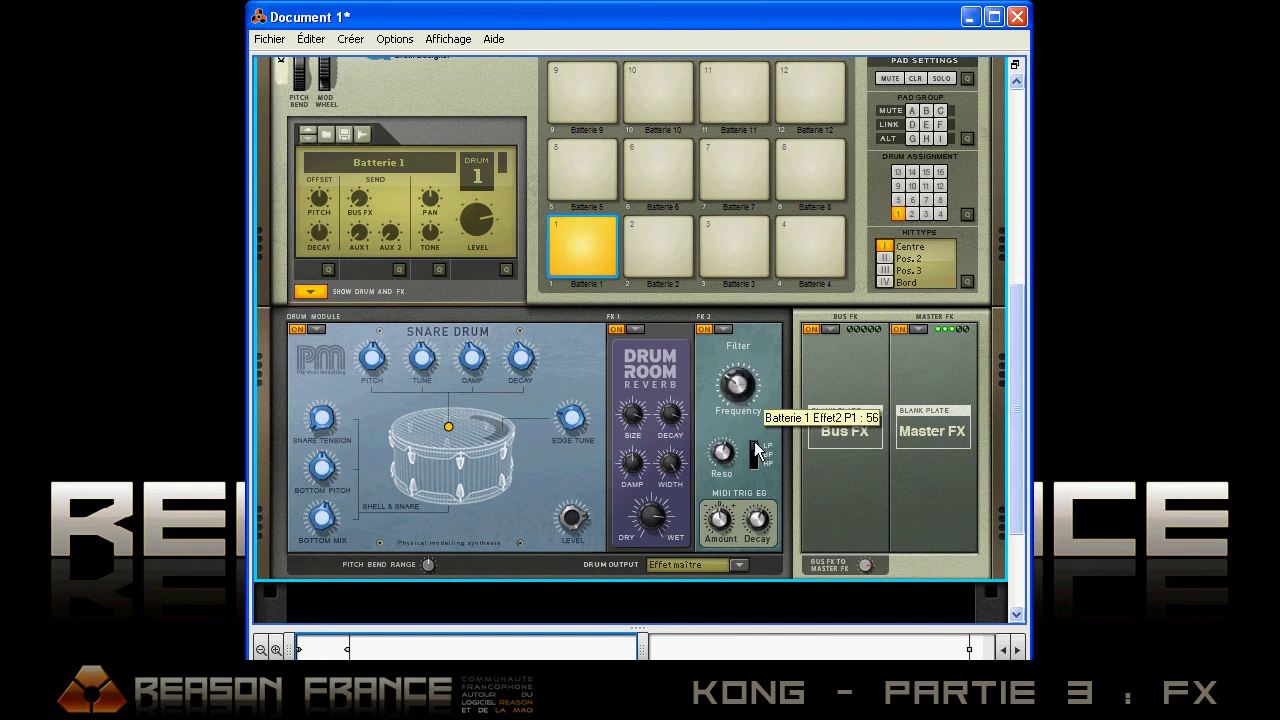
left_click_drag(766, 291, 764, 410)
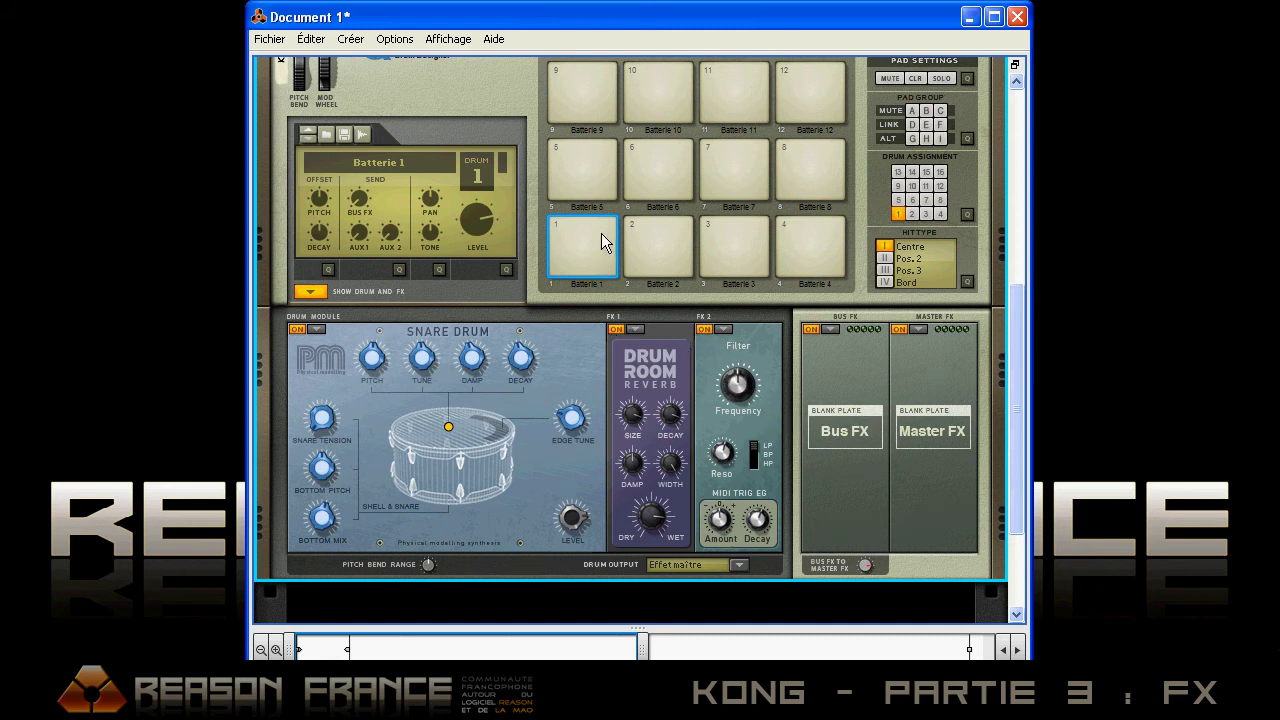
- Switch between drums 1 and 2 to compare their separate FX1 and FX2 insert effects
left_click_drag(1010, 428, 1012, 415)
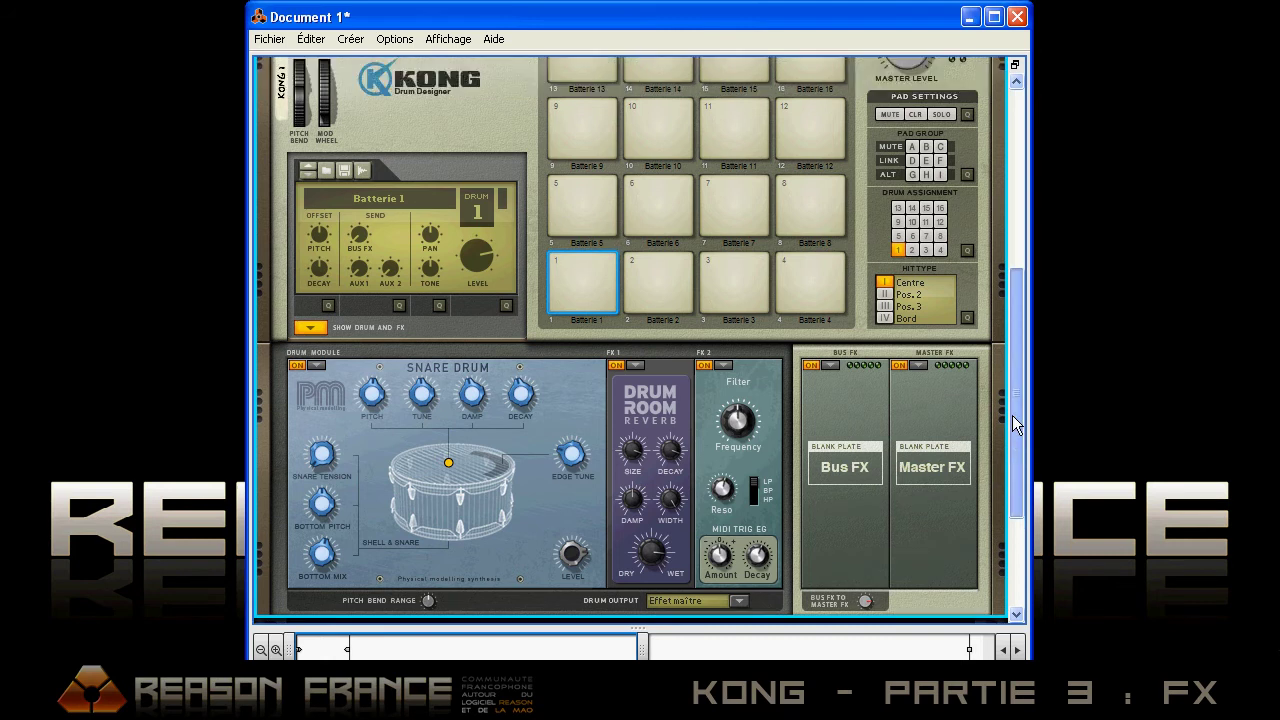
left_click(644, 204)
left_click(659, 282)
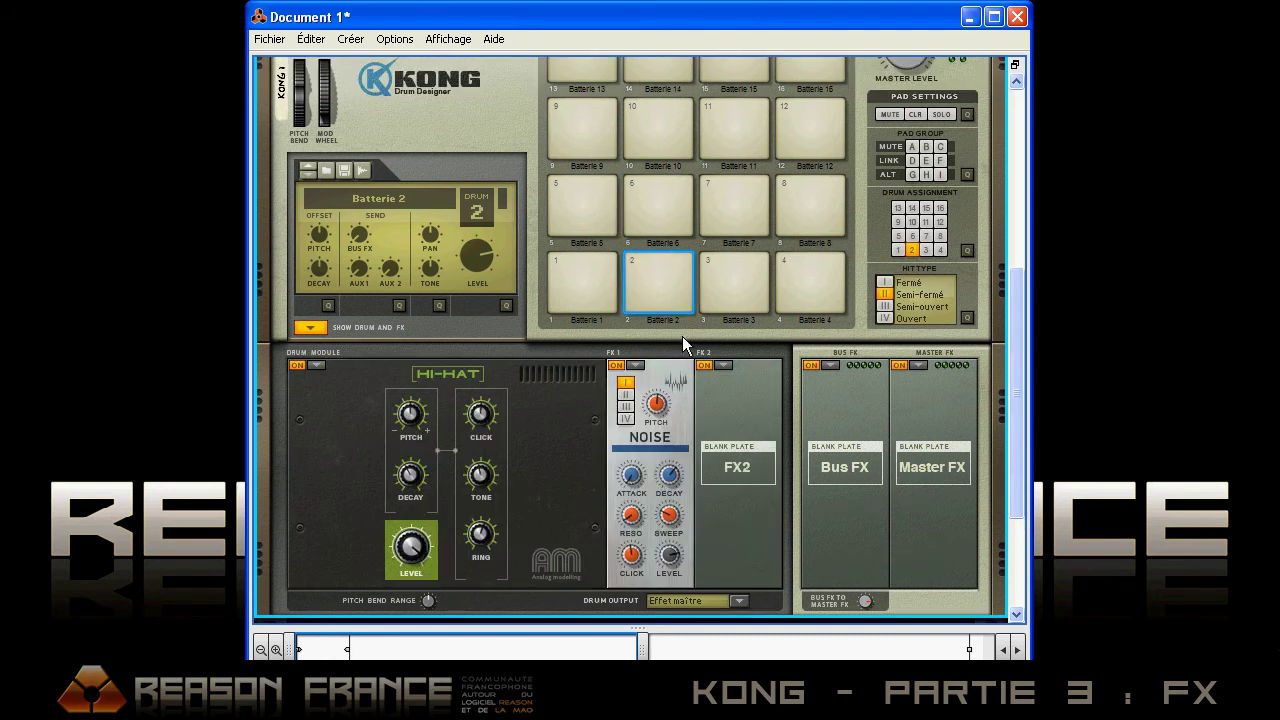
left_click(574, 272)
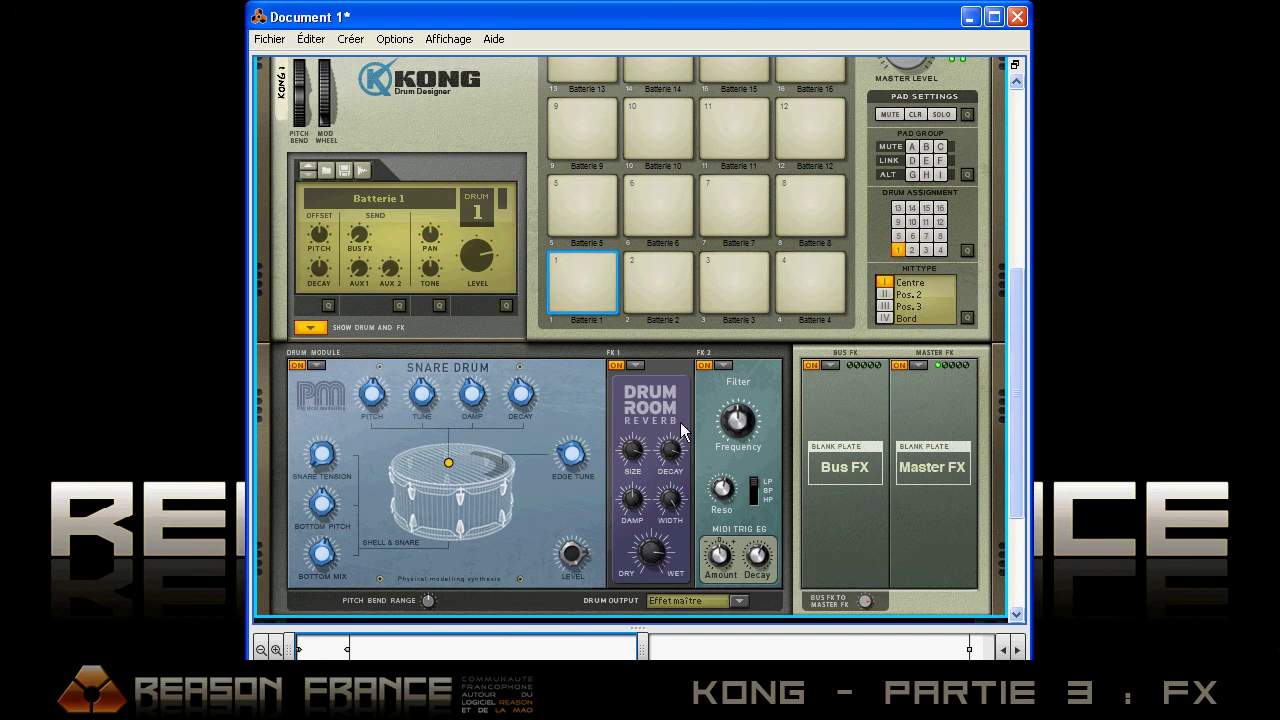
left_click(653, 274)
- Load the Chaîne (Rattler) effect on drum 2's FX2 slot and compare drums 1 and 2 again
left_click(723, 366)
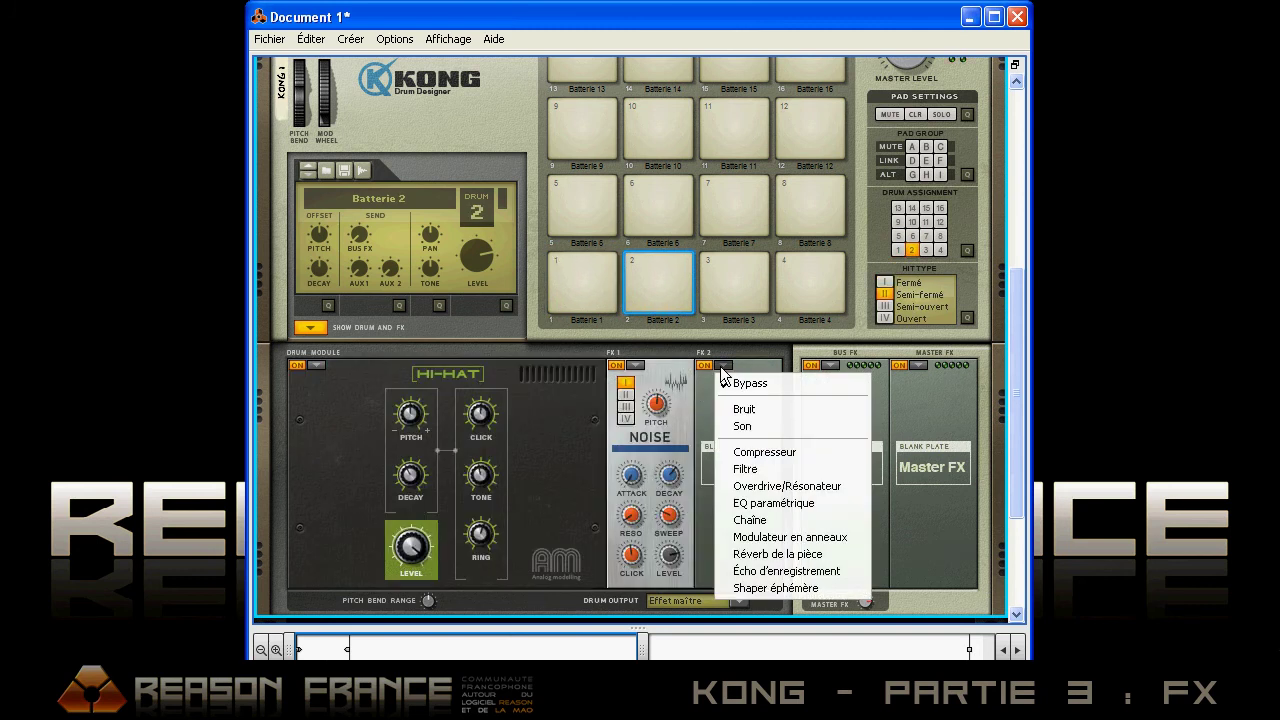
left_click(768, 521)
left_click(610, 280)
left_click(658, 280)
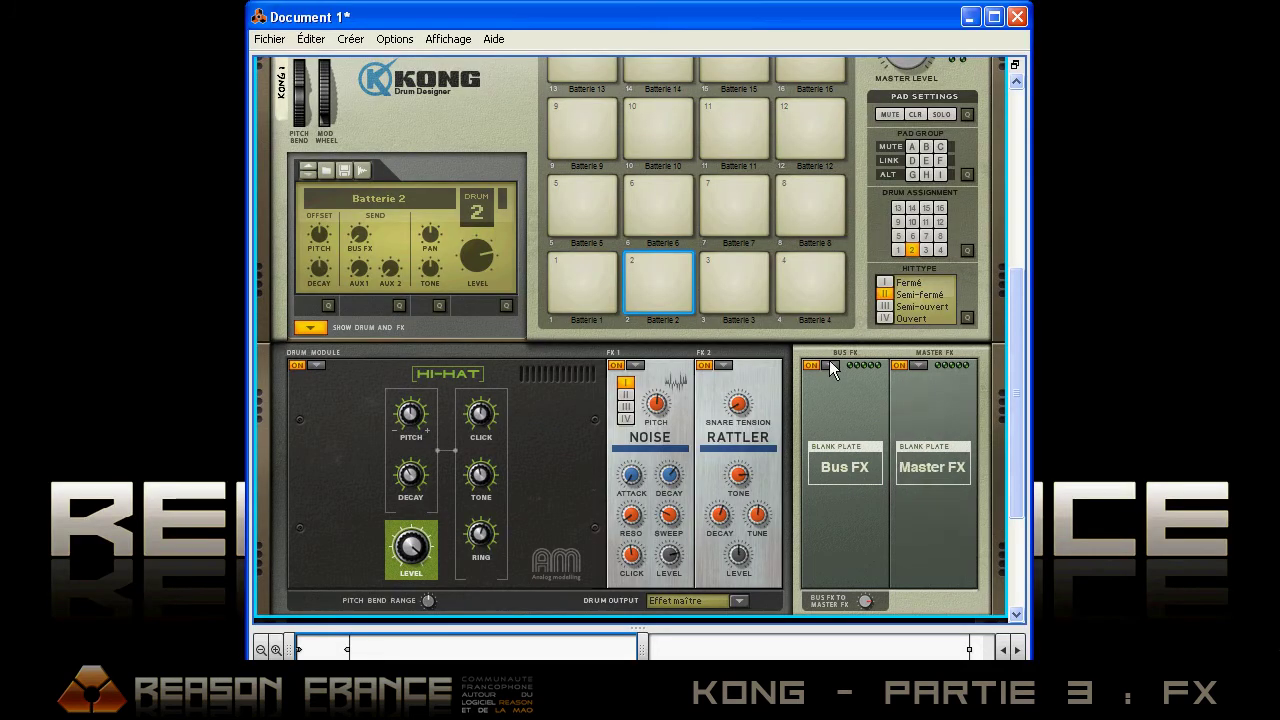
- Compare the effects available for the Bus FX slot with those offered for FX2
left_click(830, 365)
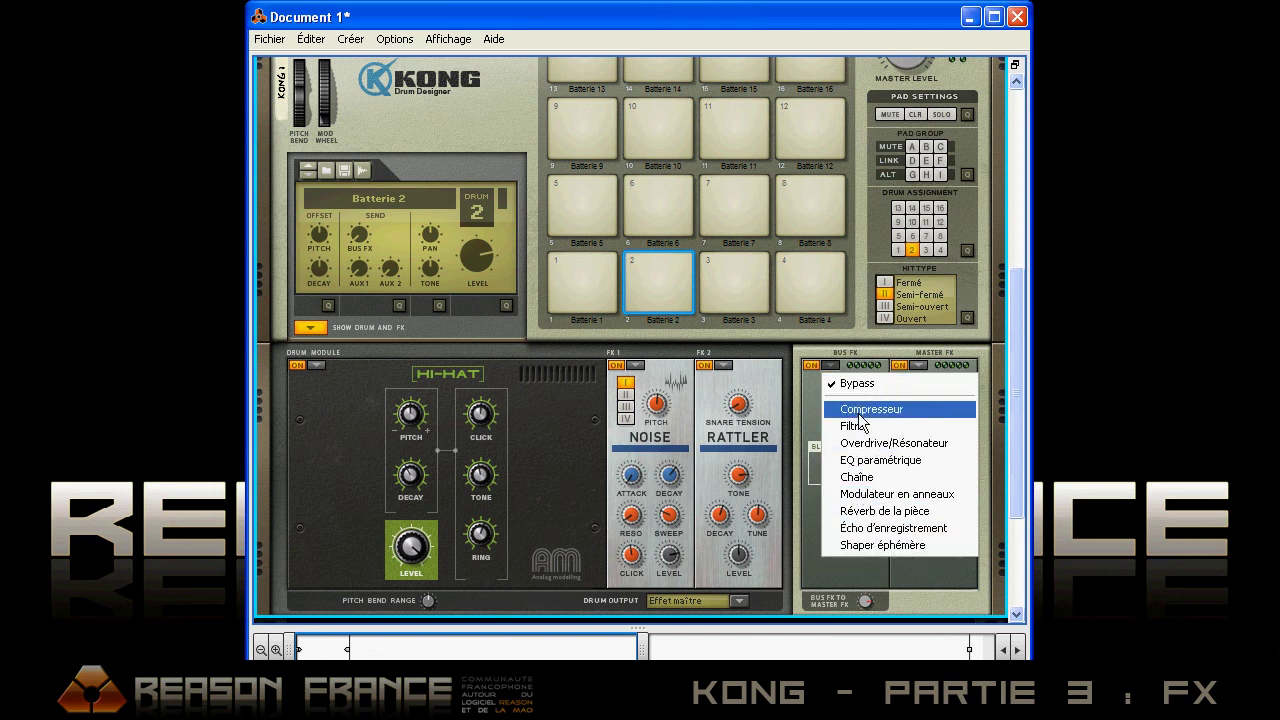
left_click(754, 382)
left_click(831, 366)
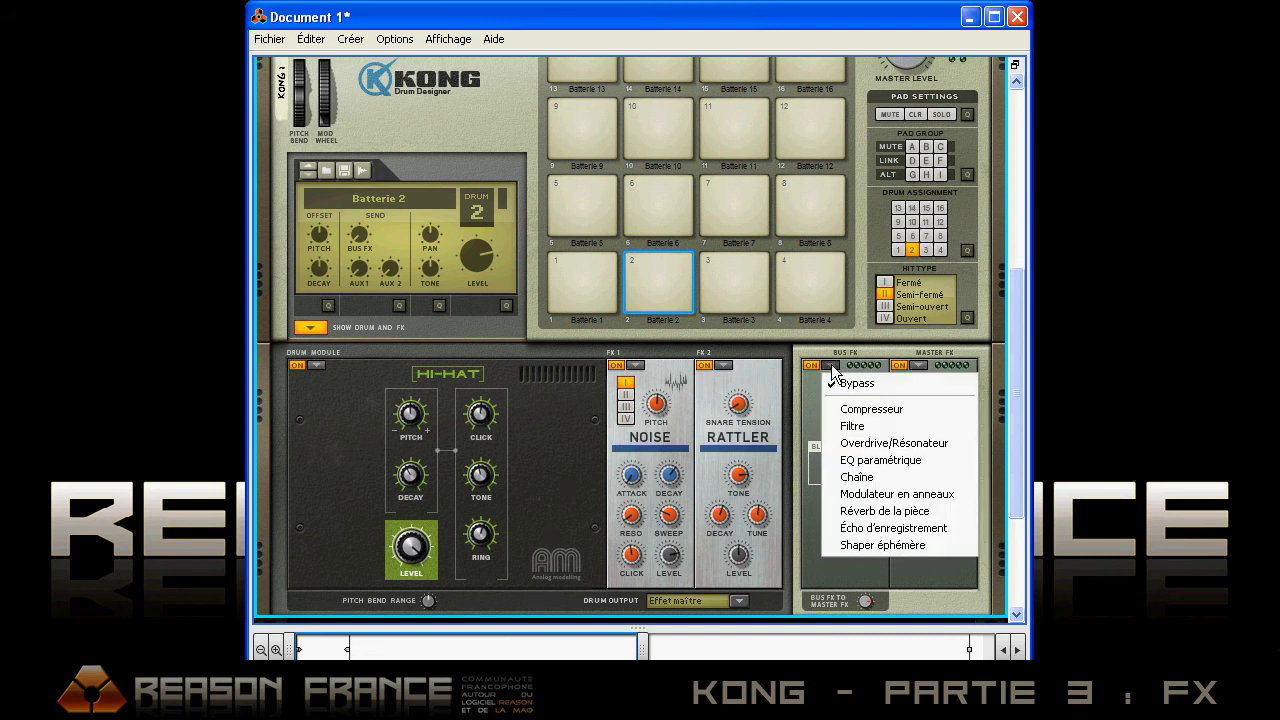
left_click(725, 366)
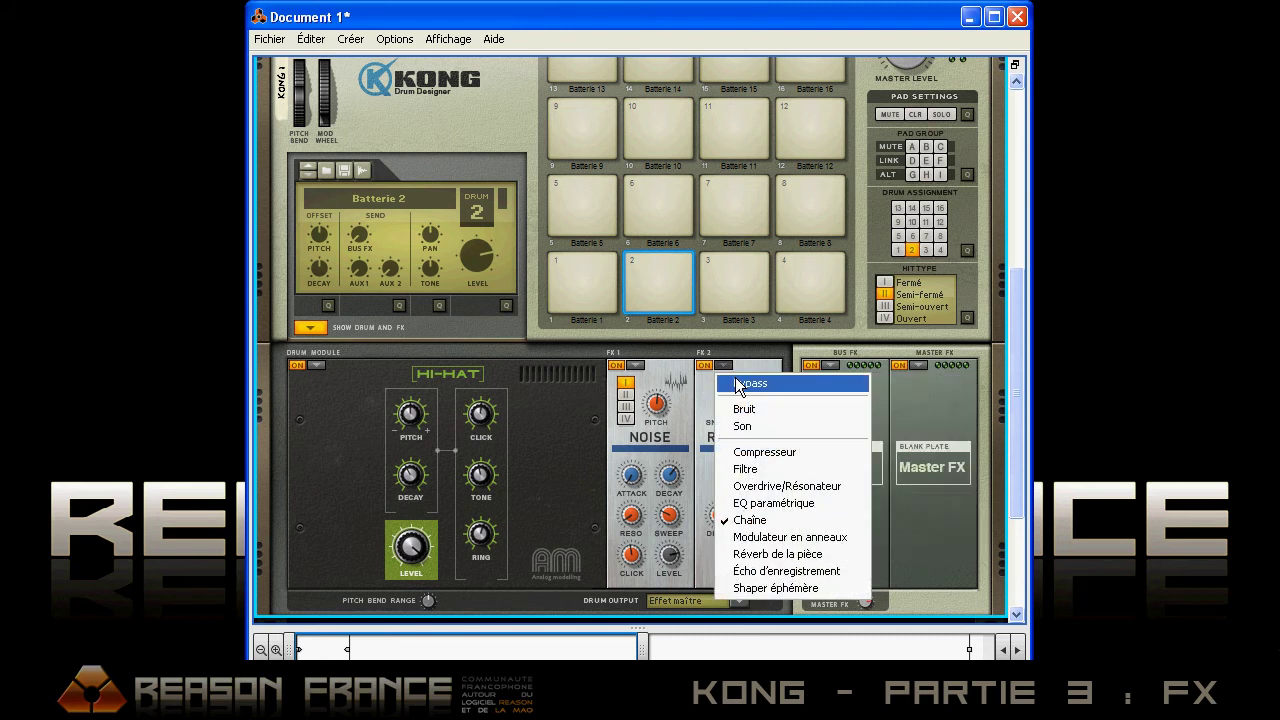
left_click(888, 410)
left_click(836, 367)
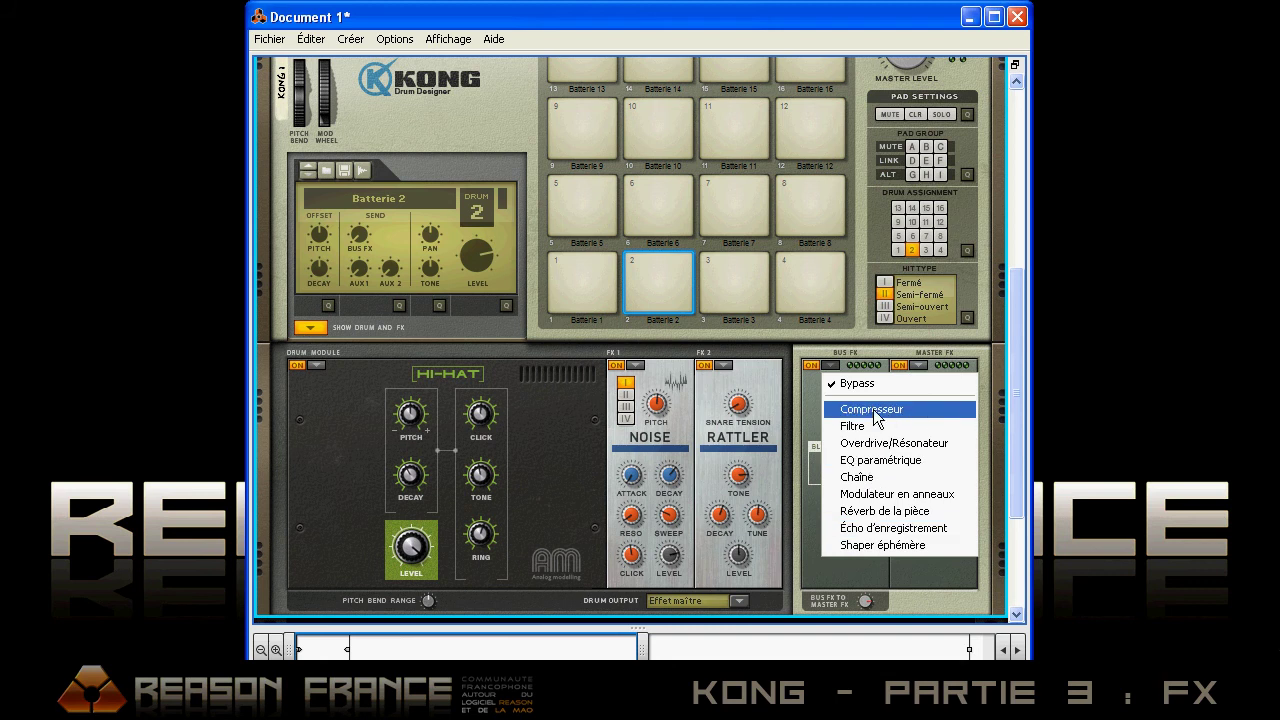
left_click(810, 413)
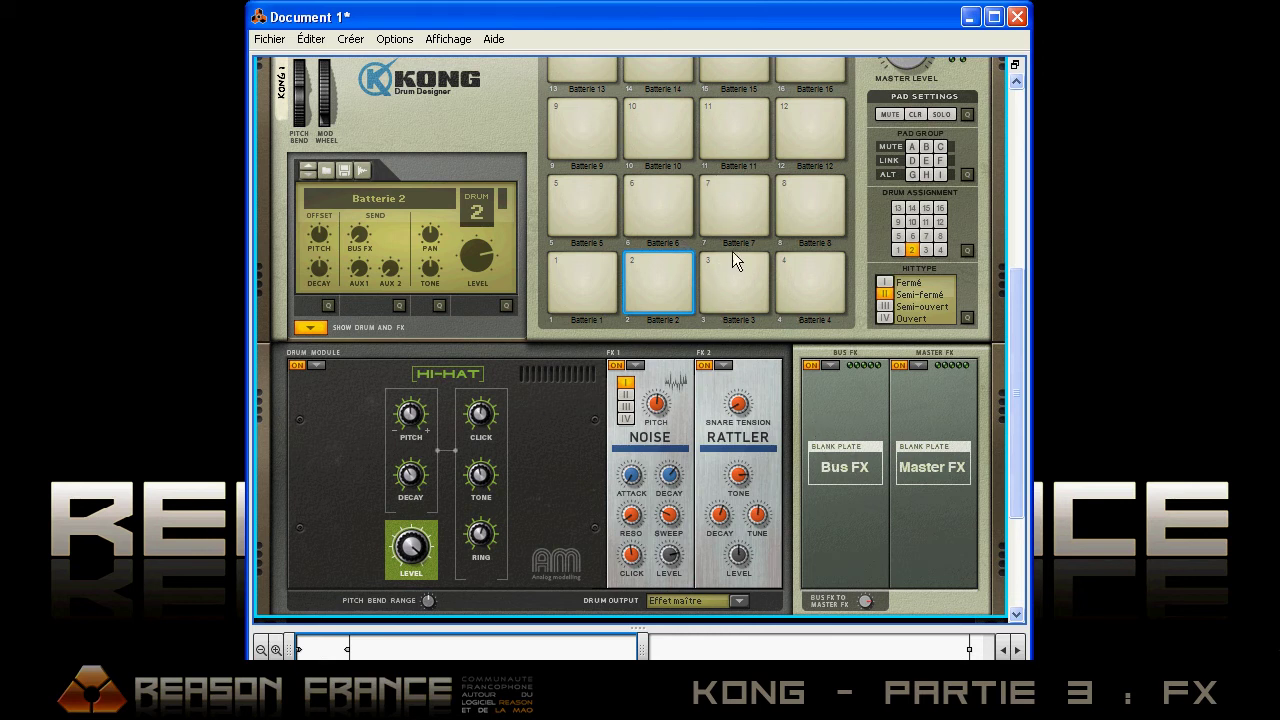
- Load Réverb de la pièce in the Bus FX slot and play pad 2
left_click(830, 365)
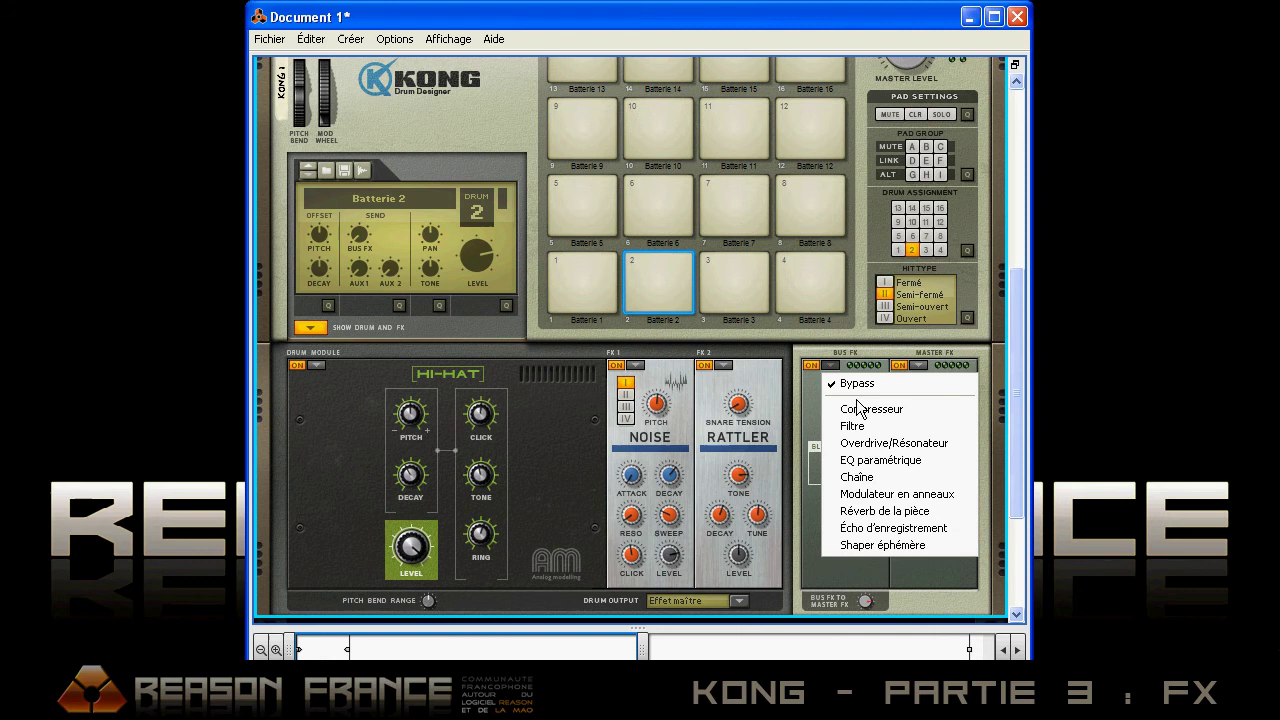
left_click(888, 512)
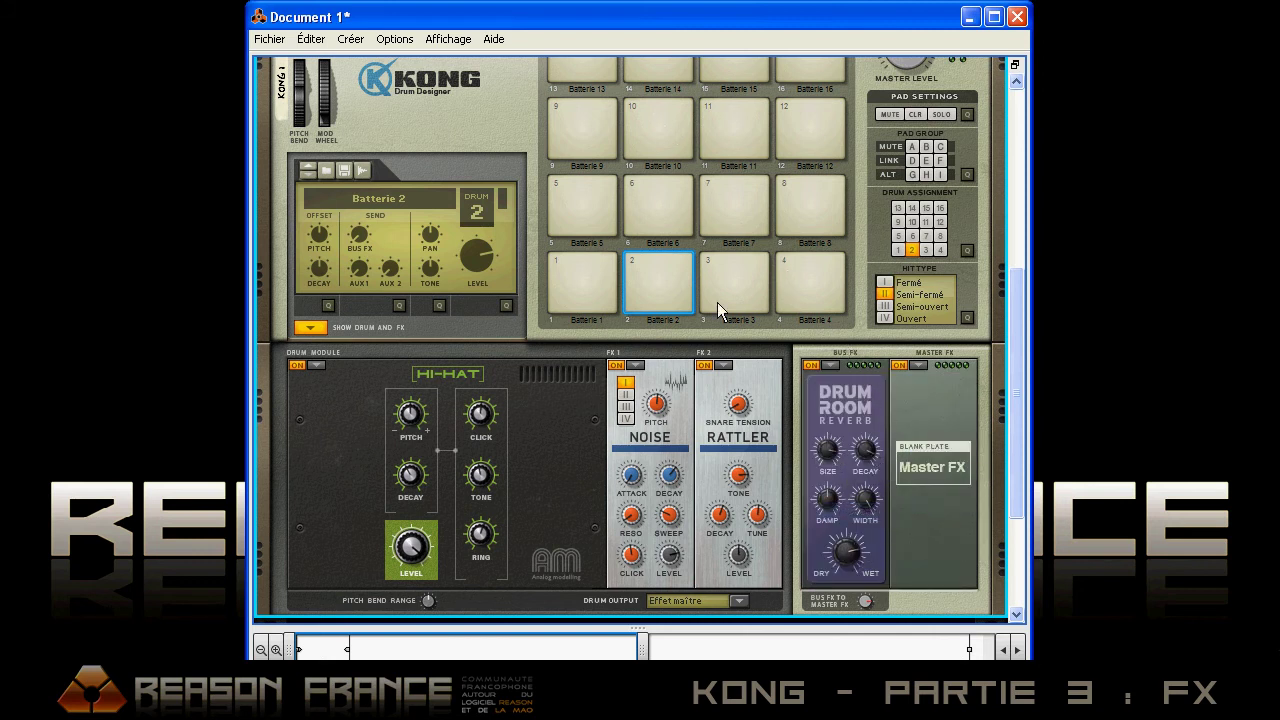
left_click(656, 271)
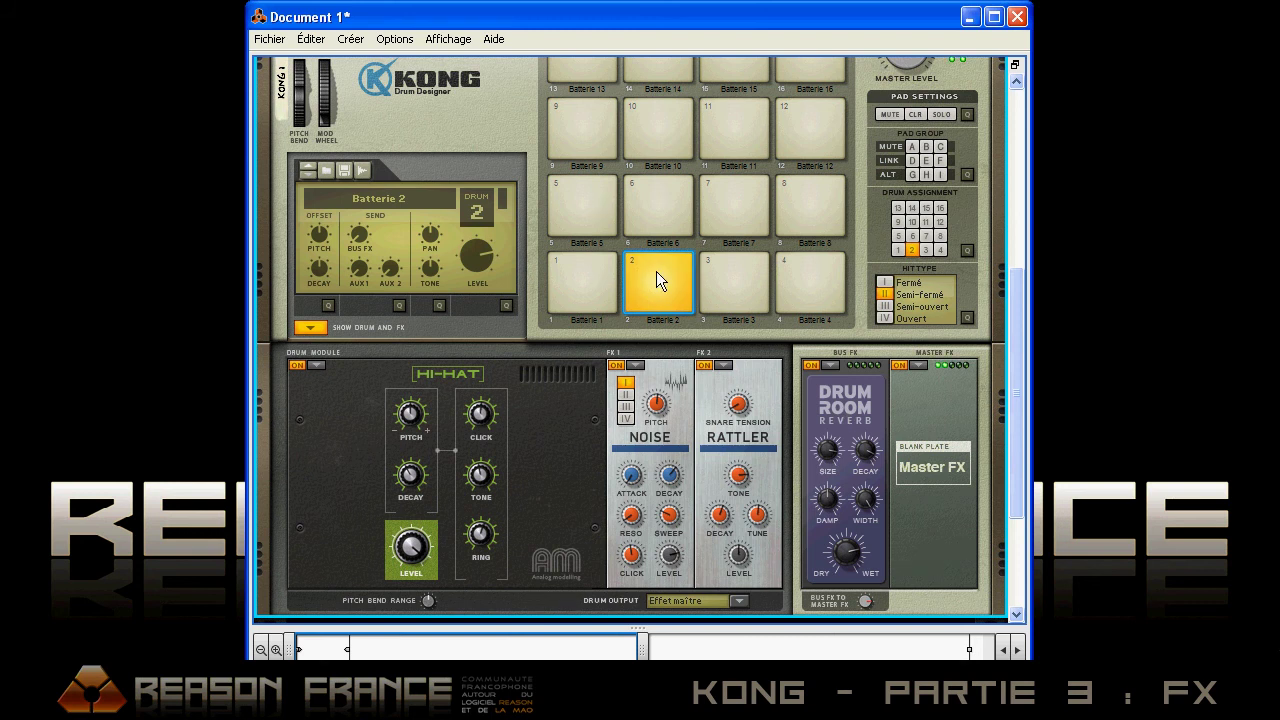
- Turn off drum 1's FX1 and FX2 slots and set both to Bypass
left_click(576, 268)
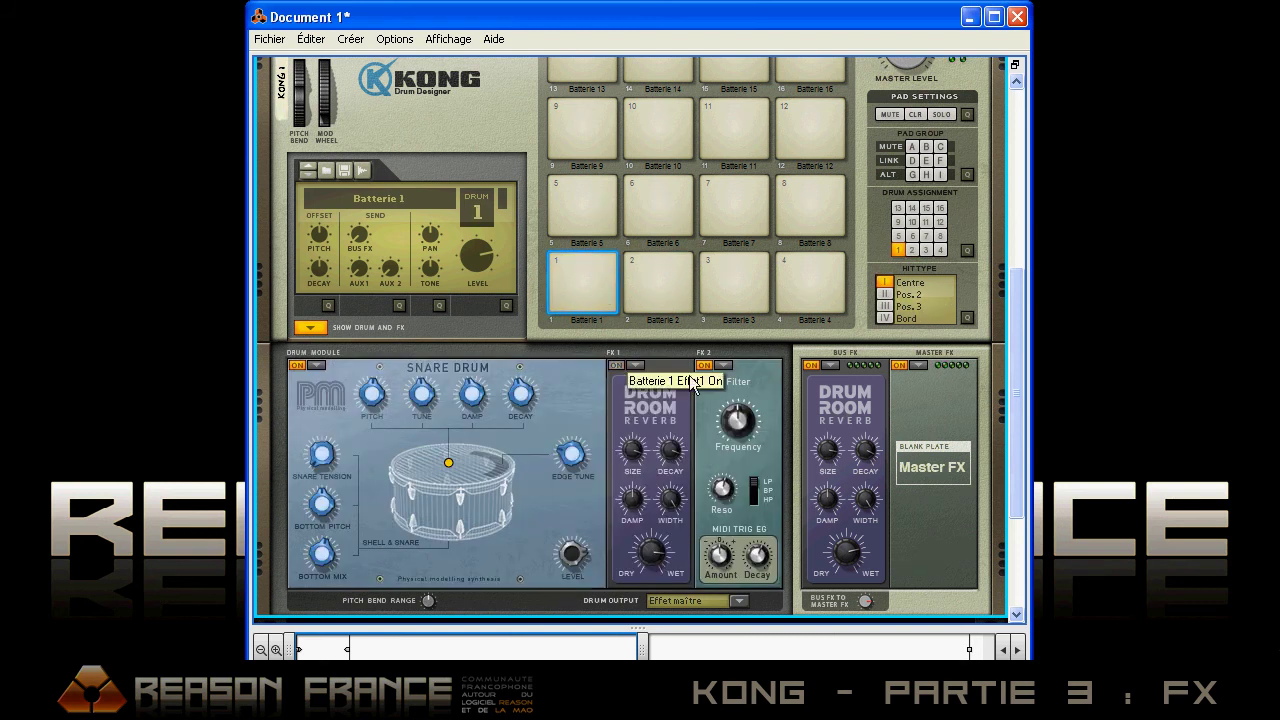
left_click(725, 367)
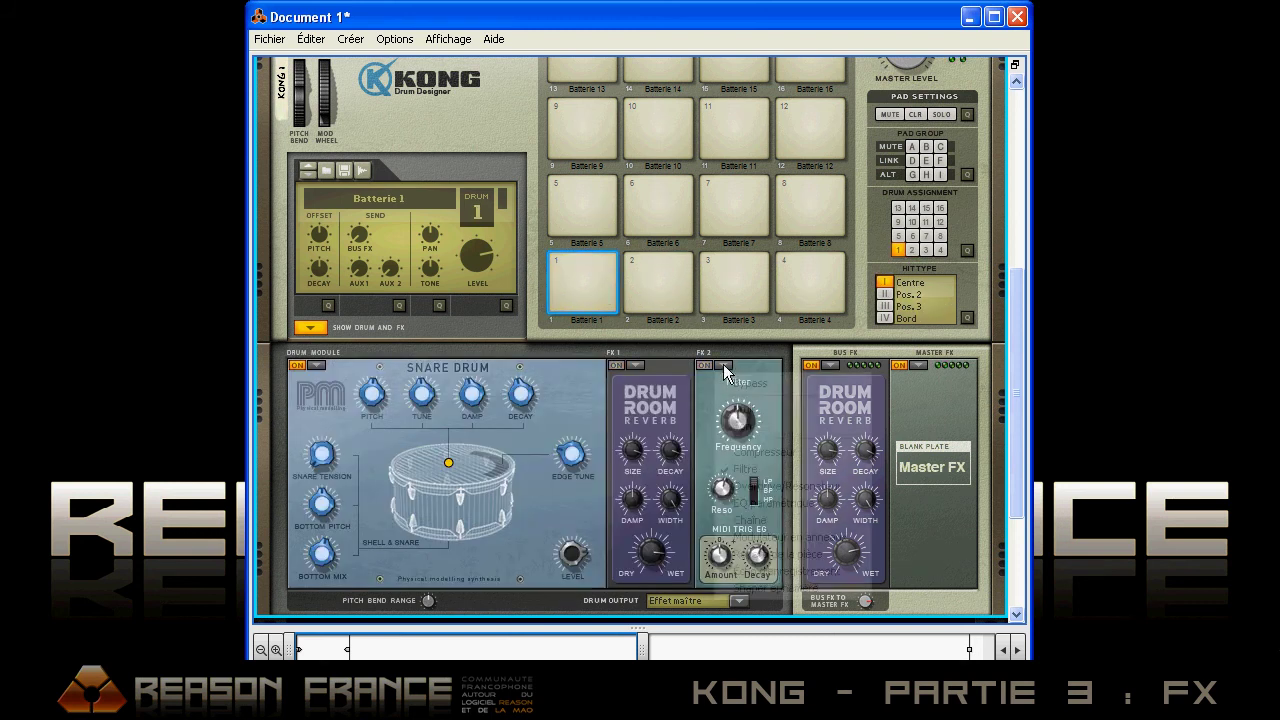
left_click(745, 382)
left_click(640, 365)
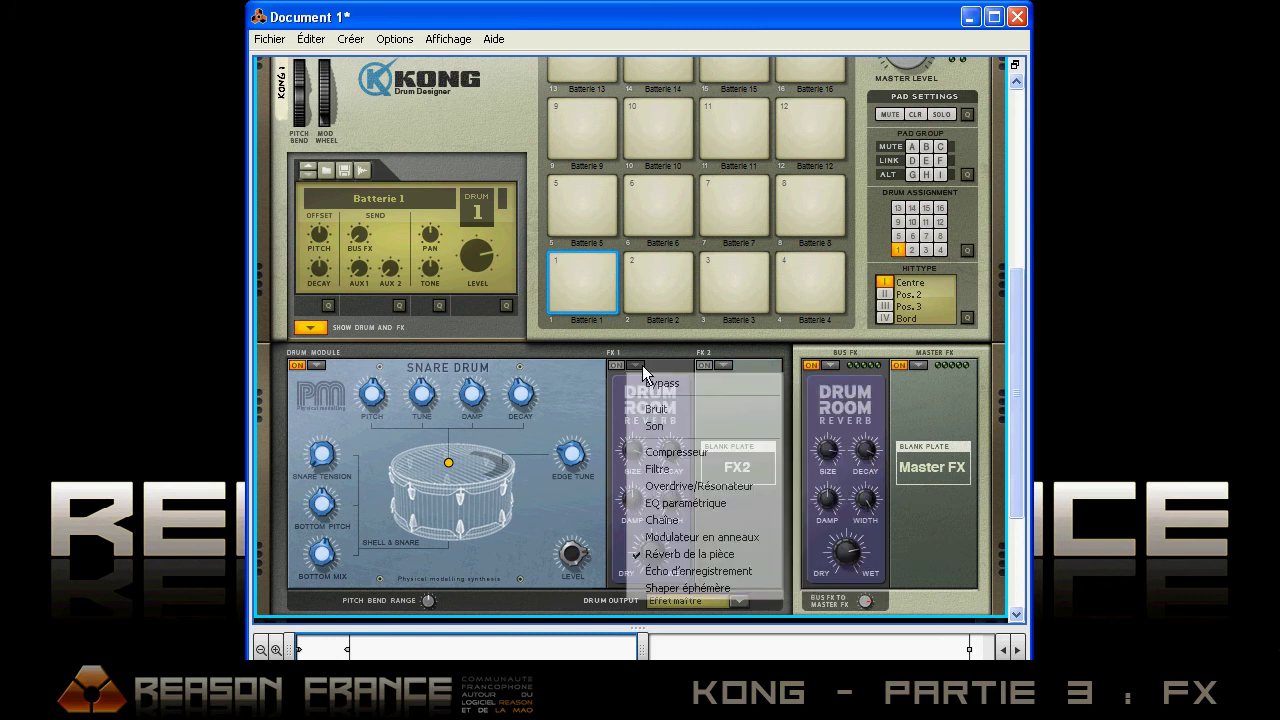
left_click(658, 382)
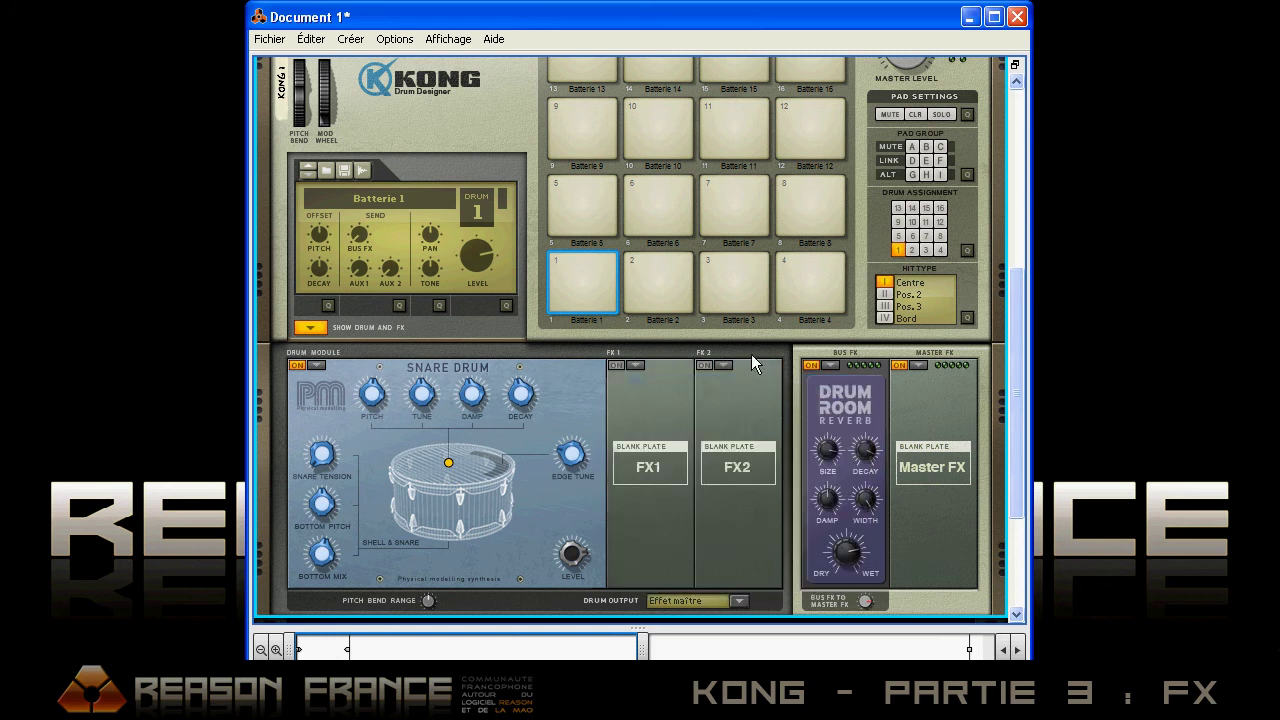
- Play pad 1 and sweep drum 1's Bus FX send to hear the bus reverb on the snare
left_click(569, 291)
left_click_drag(356, 61, 366, 145)
left_click_drag(359, 235, 387, 79)
- Look through the effects available for the Master FX slot and load Compresseur there
left_click(918, 365)
left_click(900, 443)
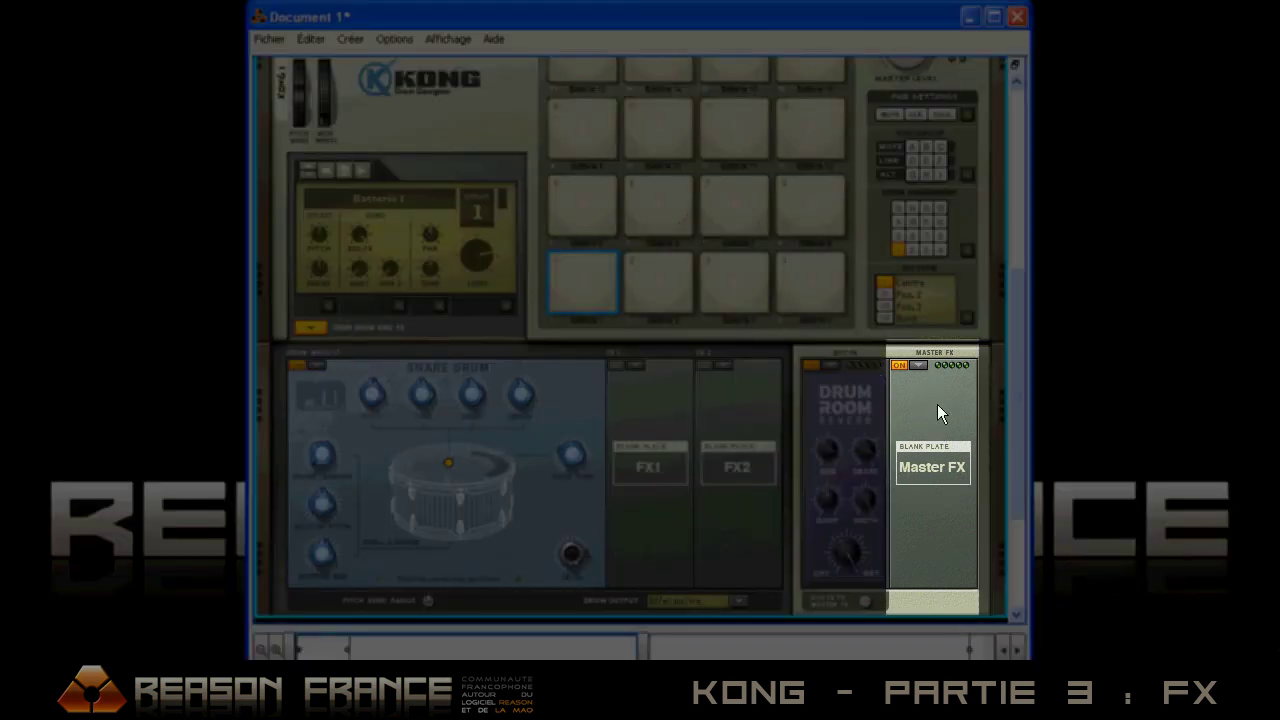
left_click(917, 365)
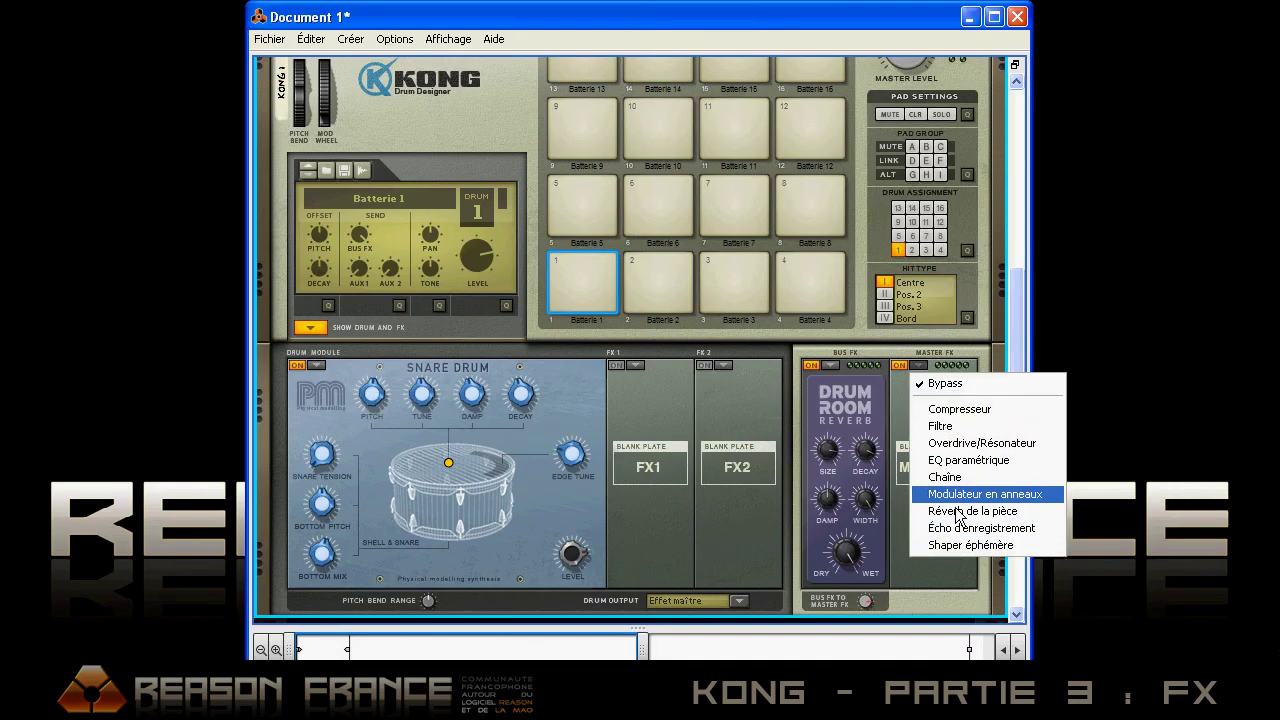
left_click(970, 414)
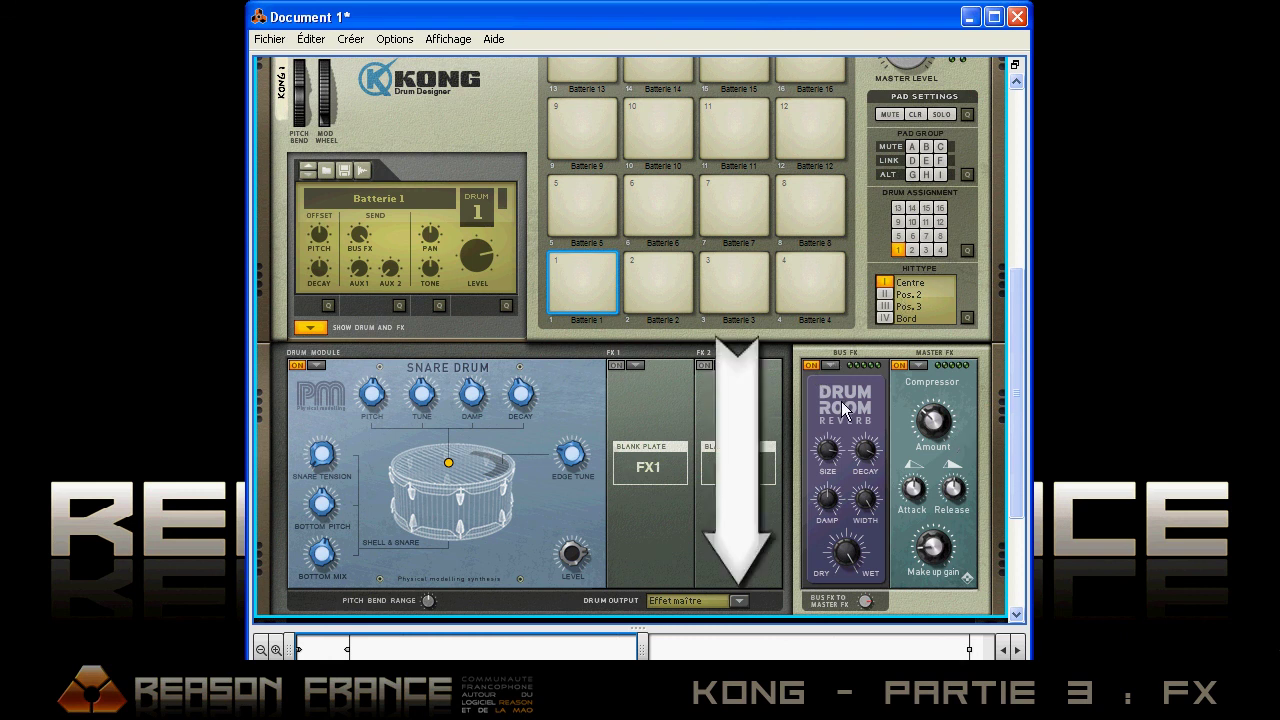
- Examine the Drum Output routing options for drum 1 without changing the selected output
left_click(740, 602)
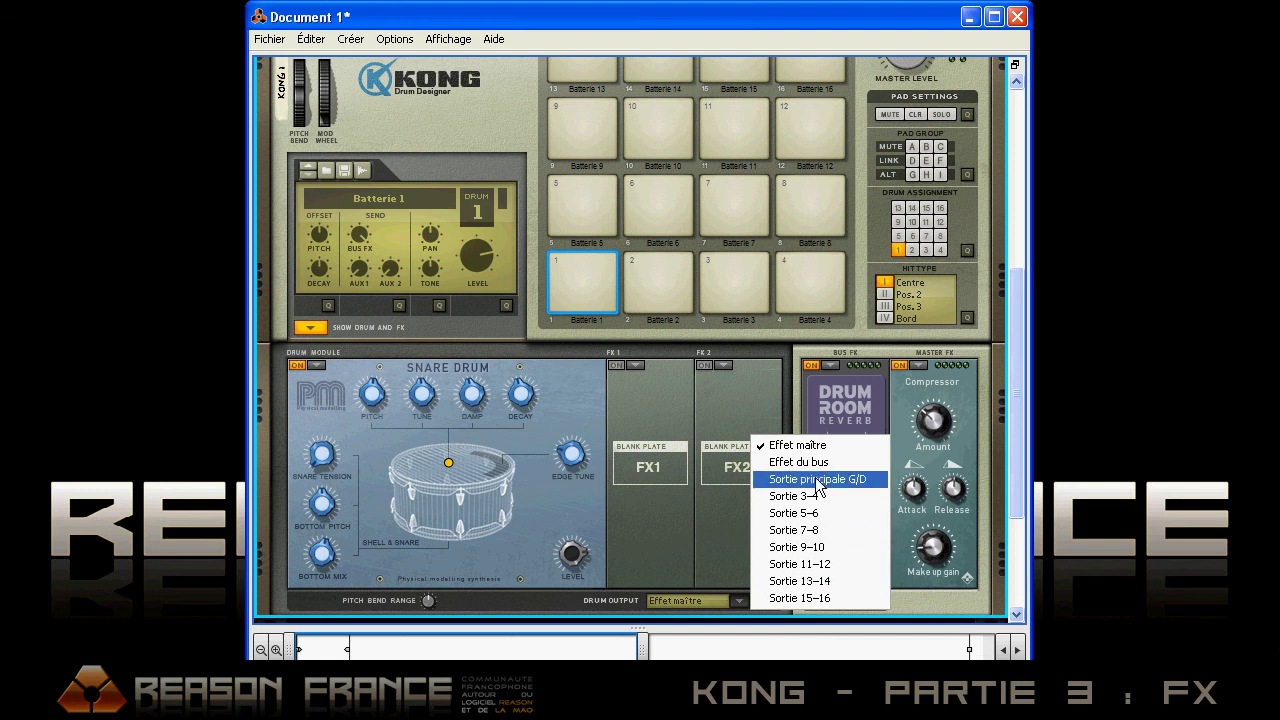
left_click(705, 509)
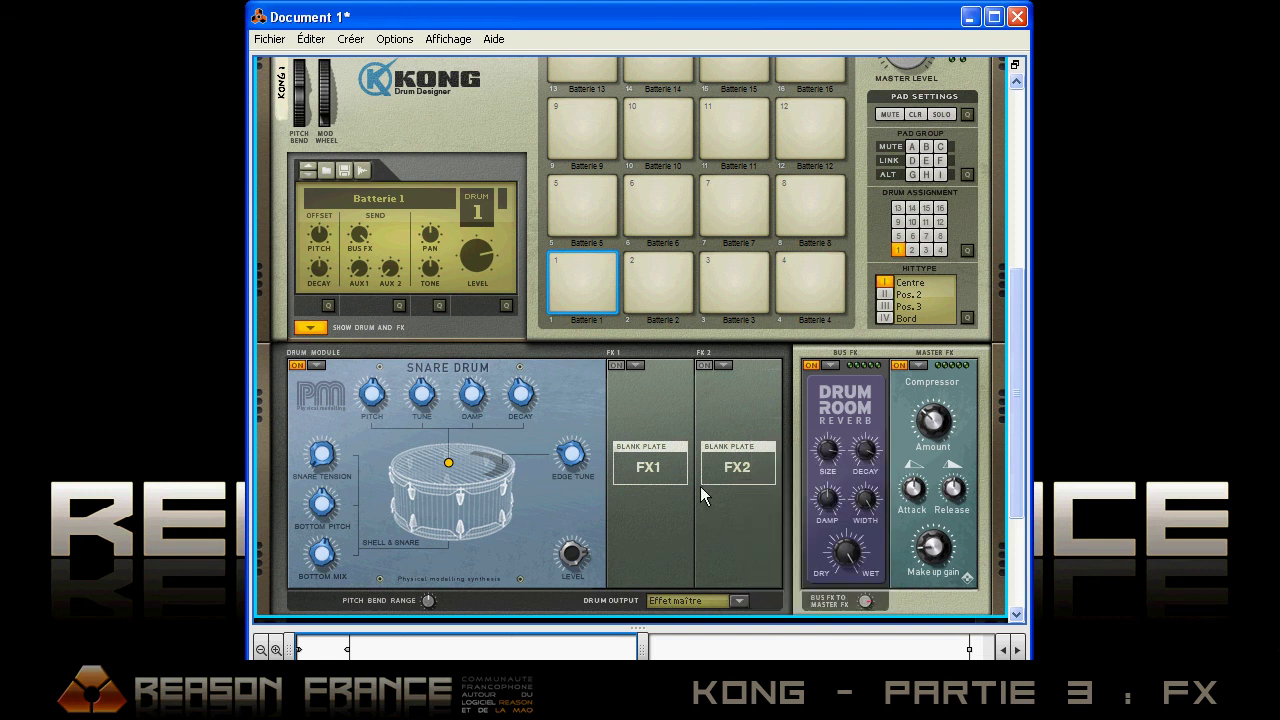